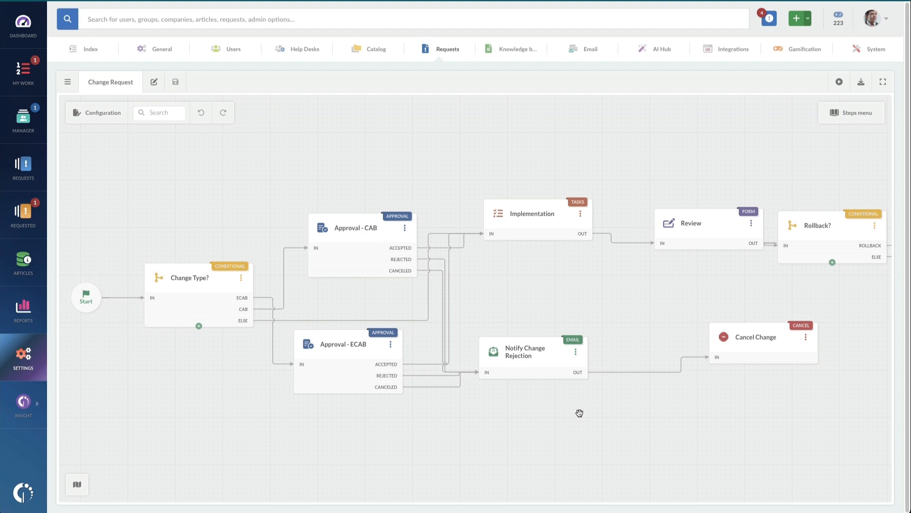
Open the Start form of the Change Request workflow and review its fields
left_click_drag(503, 438, 540, 445)
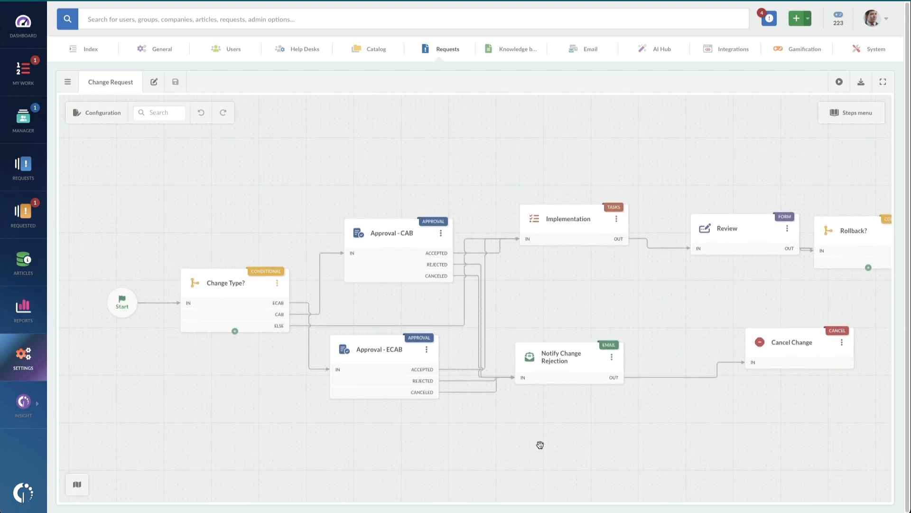
left_click(127, 304)
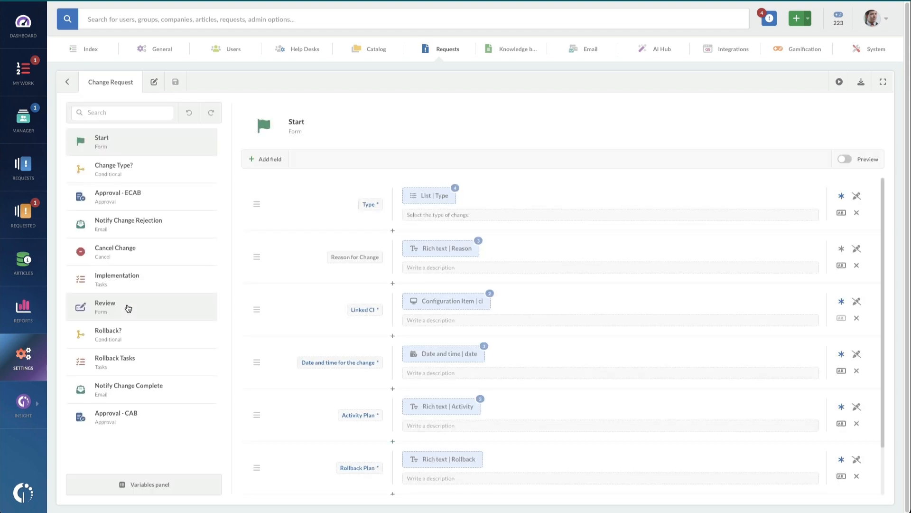
scroll(631, 297, "down", 1)
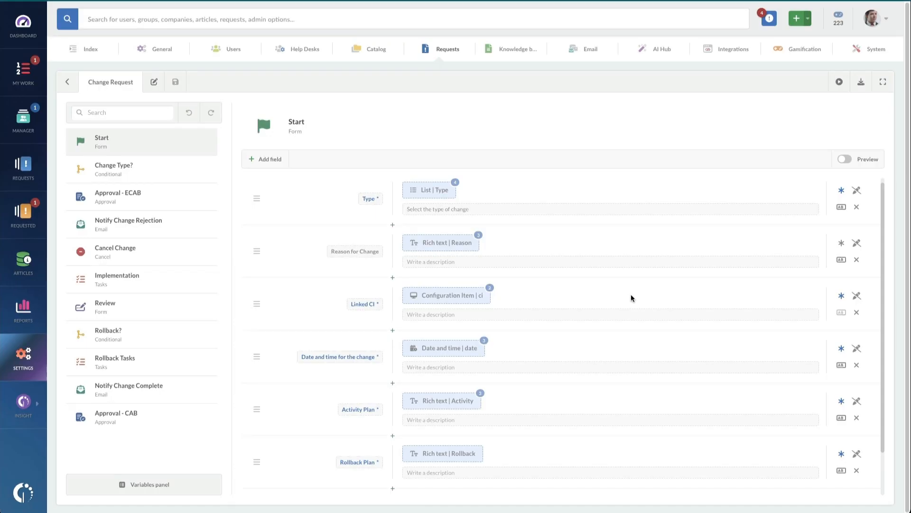
scroll(631, 298, "down", 1)
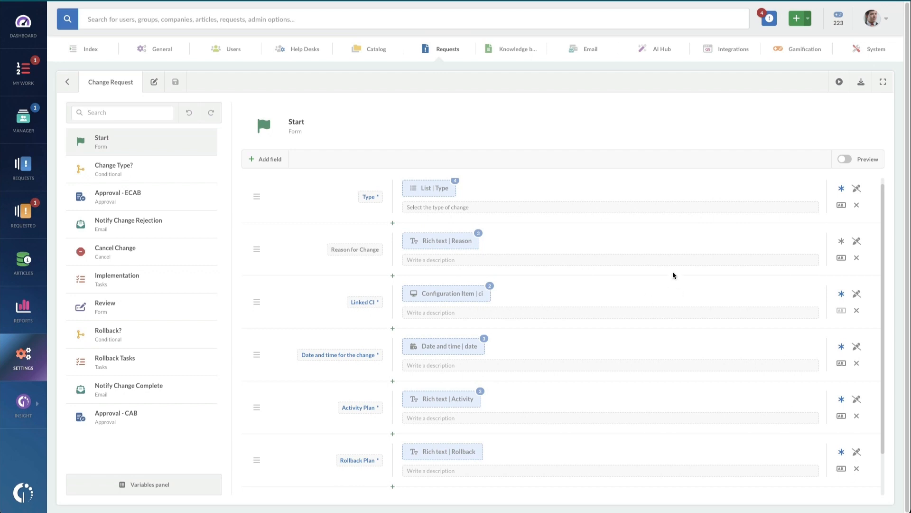
Preview the Start form as it appears to requesters, review its fields, and return to the field editing view
left_click(848, 163)
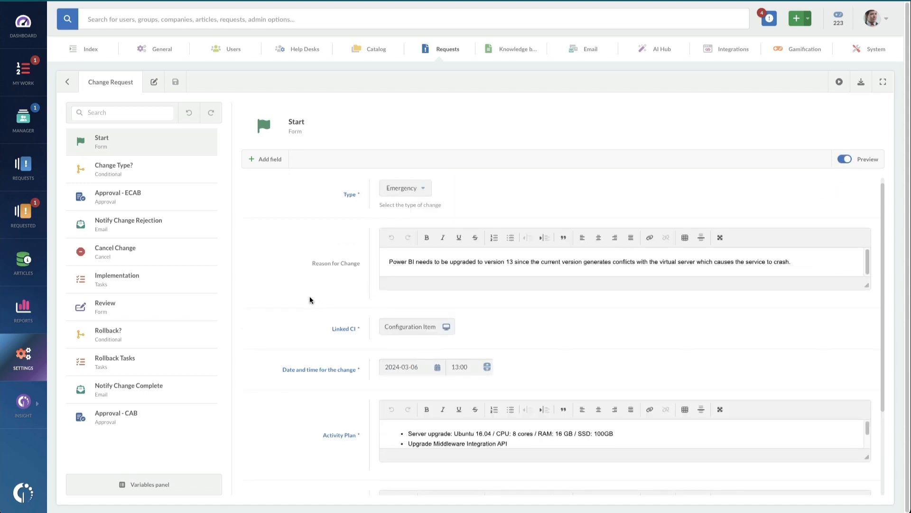
scroll(310, 297, "down", 3)
scroll(310, 298, "down", 2)
scroll(309, 298, "up", 3)
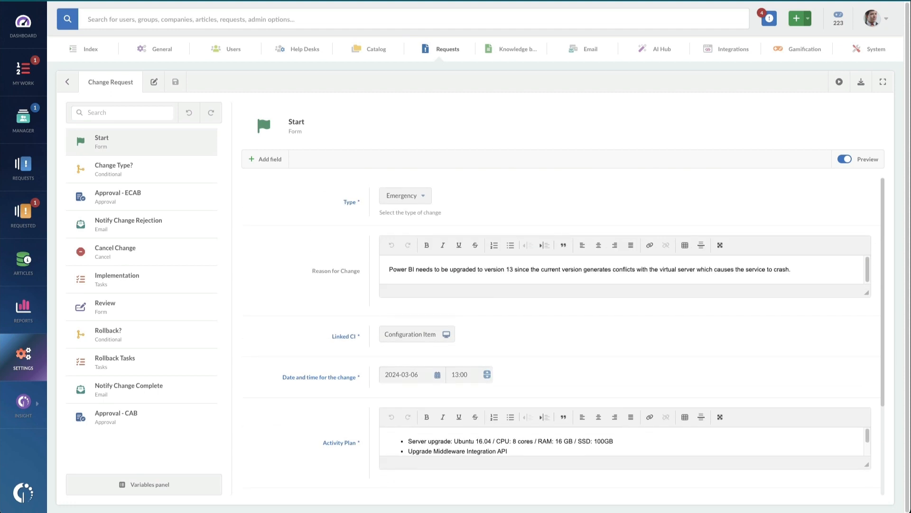
left_click(848, 161)
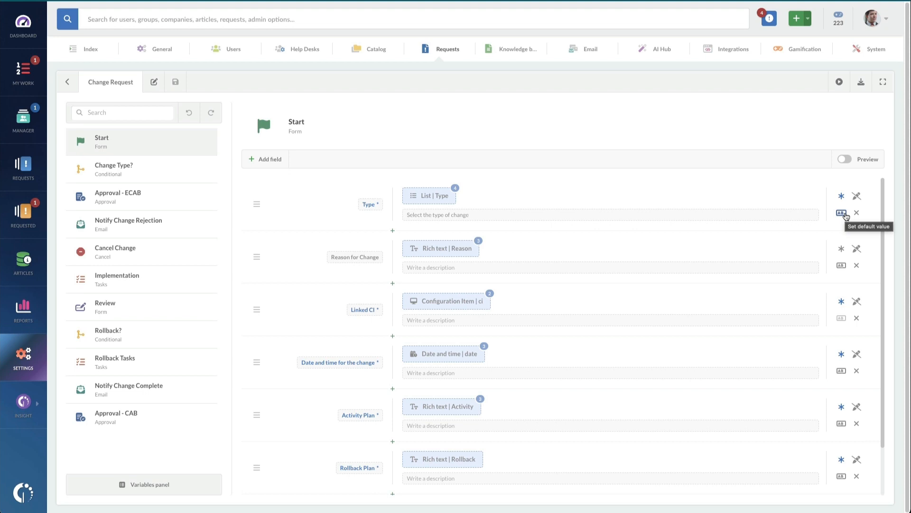
scroll(719, 301, "down", 1)
scroll(719, 307, "up", 1)
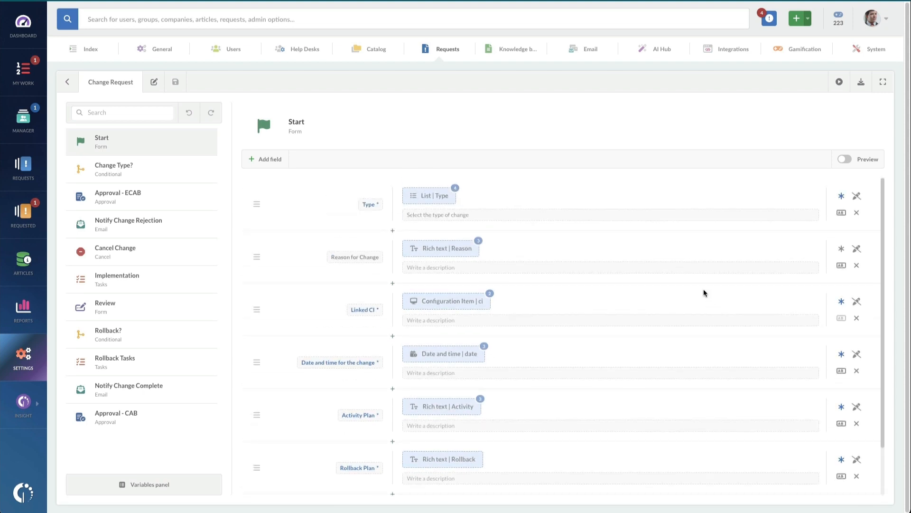
Add a new List field to the Start form and label it Risk
left_click(279, 159)
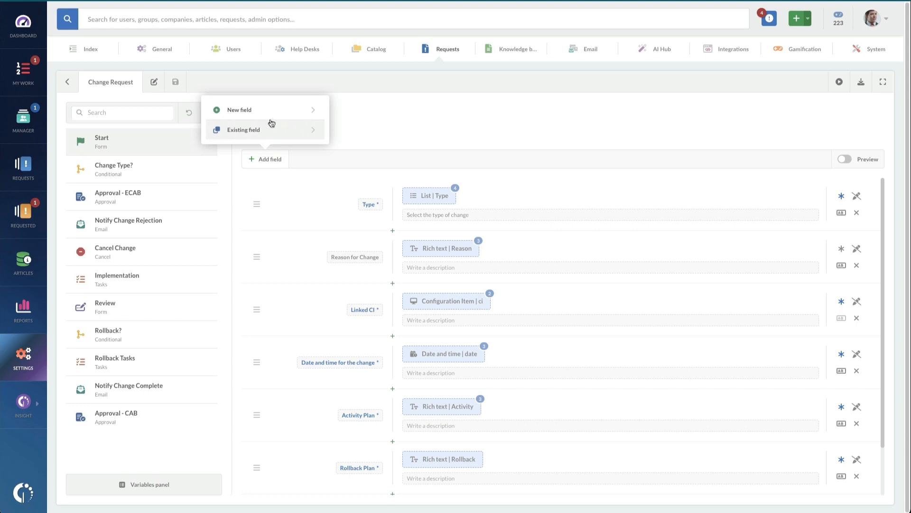
left_click(277, 110)
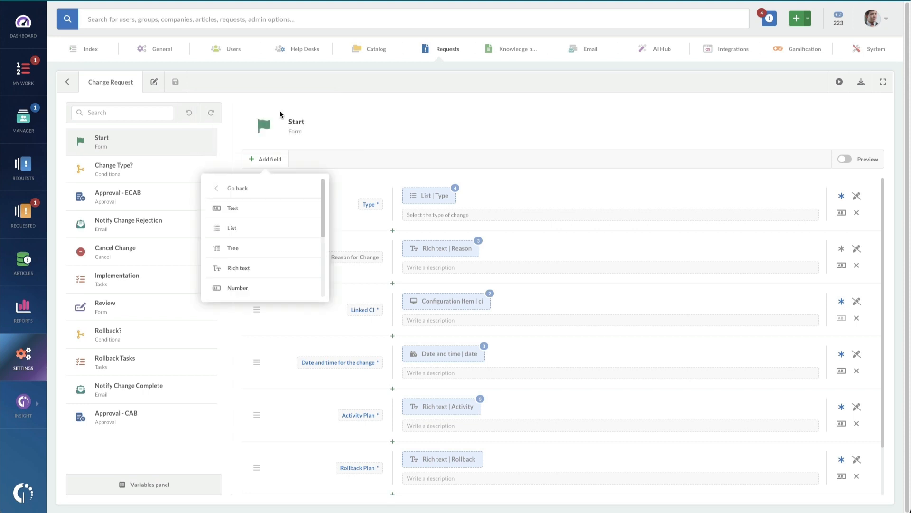
left_click(241, 229)
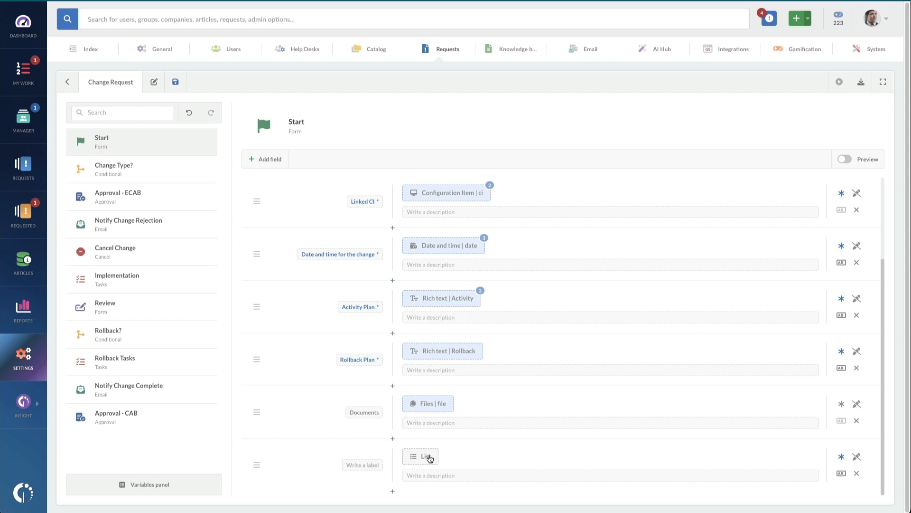
left_click(378, 462)
type("Risk")
Define three options for the Risk list, with Medium second and High third, and save the list settings
left_click(426, 456)
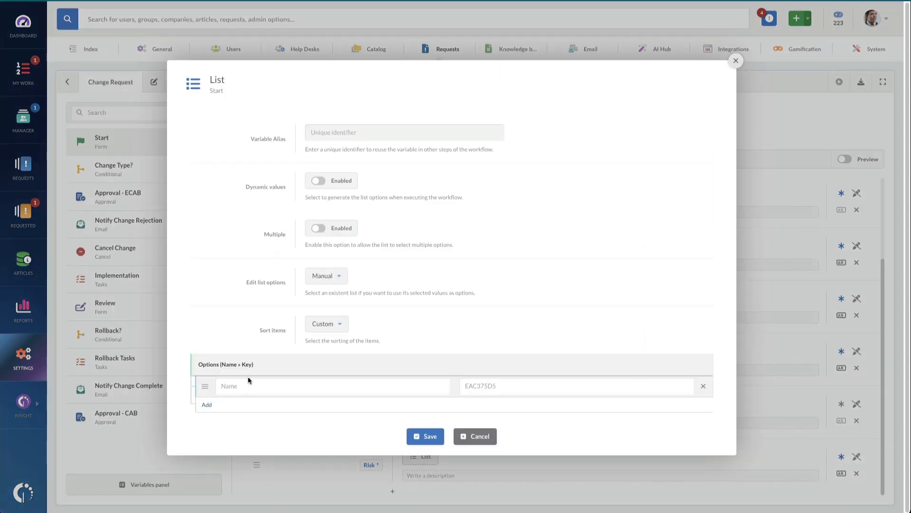
left_click(207, 405)
scroll(209, 421, "down", 1)
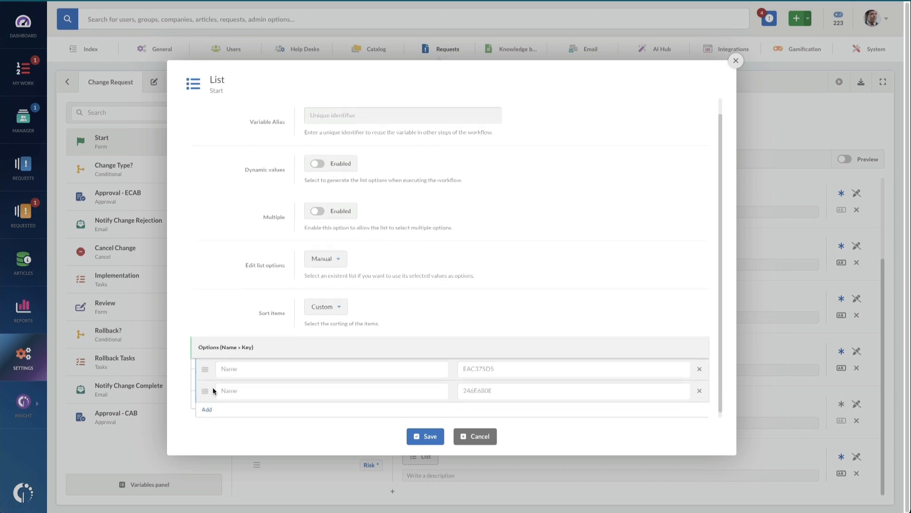
left_click(207, 406)
left_click(256, 365)
type("L")
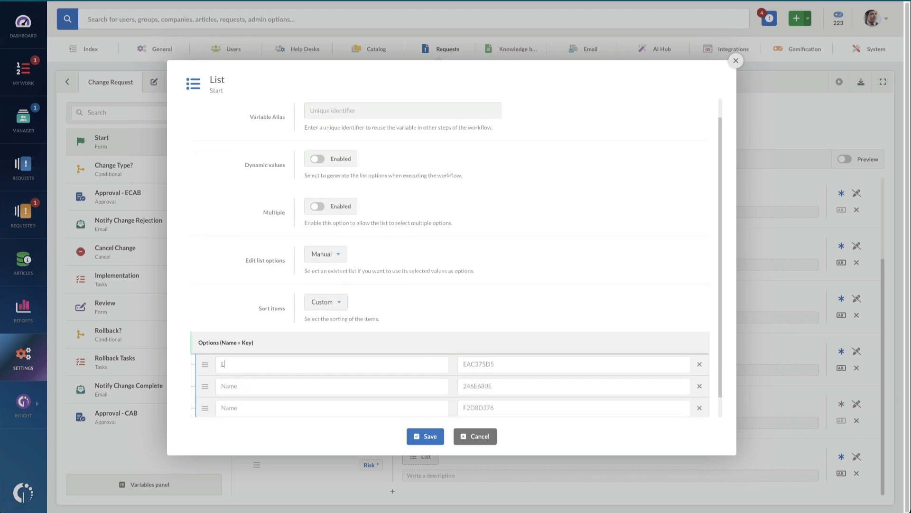
key("Tab")
type("Medium")
key("Tab")
key("Tab")
type("High")
scroll(432, 408, "down", 1)
left_click(432, 437)
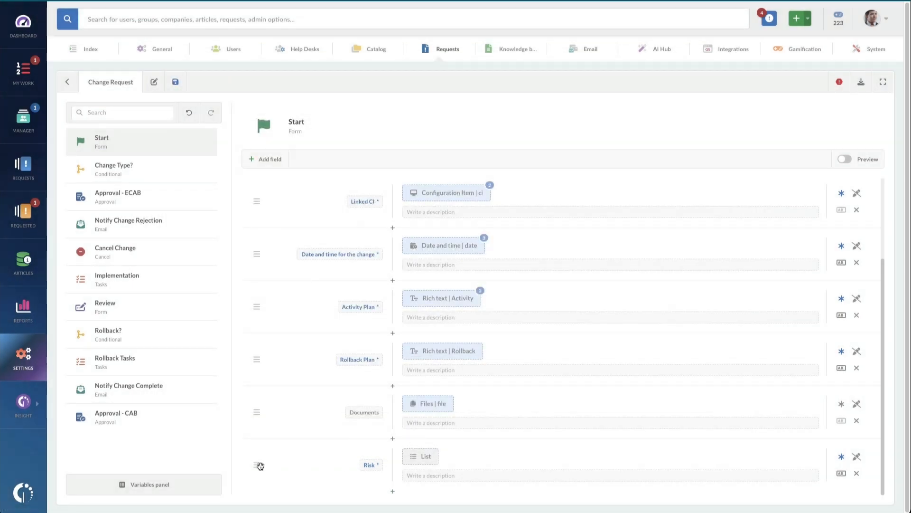
Move the Risk field up the Start form so it sits directly below the Type field
left_click_drag(260, 466, 285, 255)
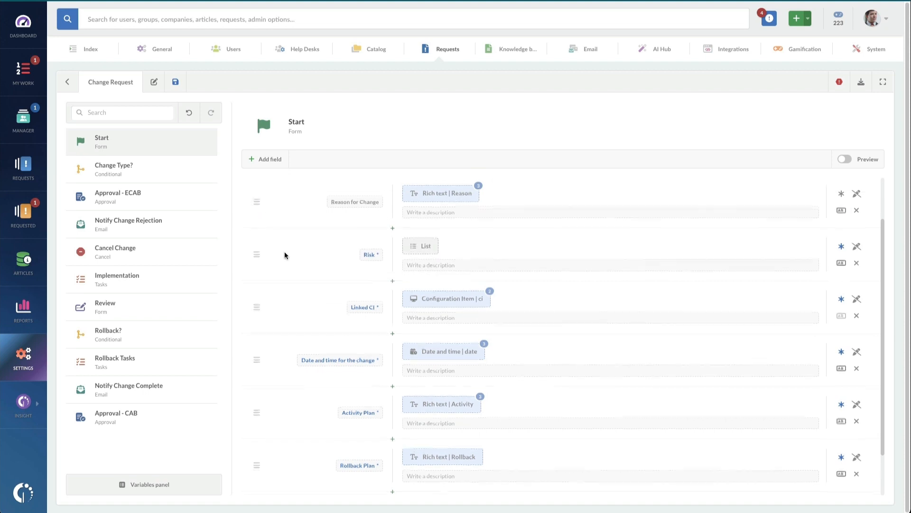
scroll(266, 284, "up", 1)
left_click_drag(256, 309, 254, 245)
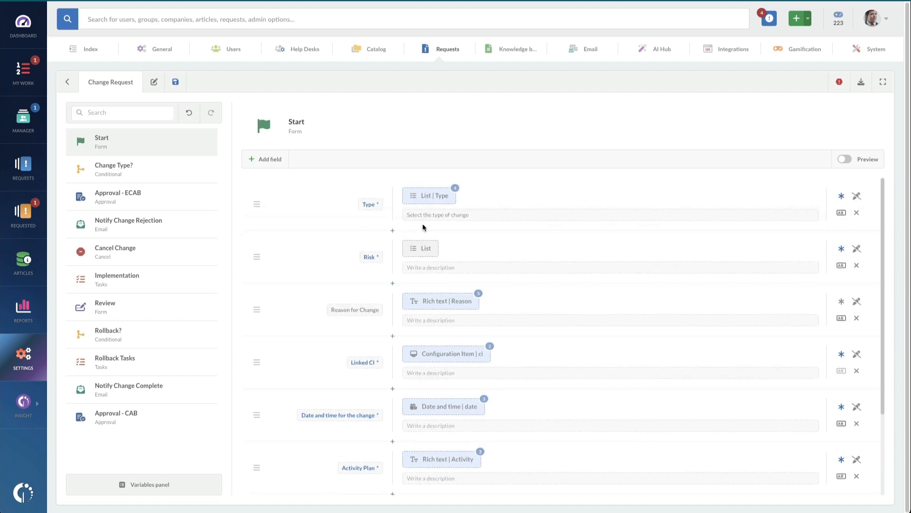
Examine the options of the Type list field and close its settings without saving
left_click(436, 195)
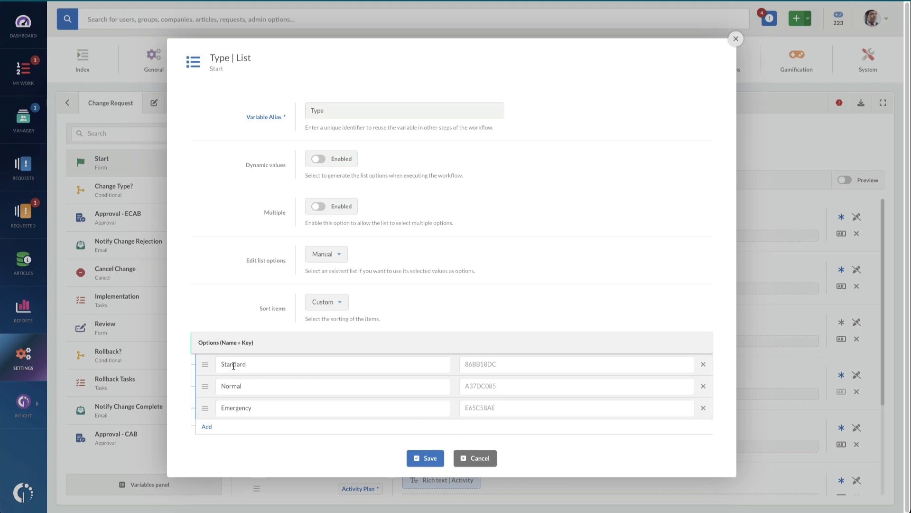
left_click(477, 458)
Add a new Tree field to the Start form and label it Change Type
left_click(265, 180)
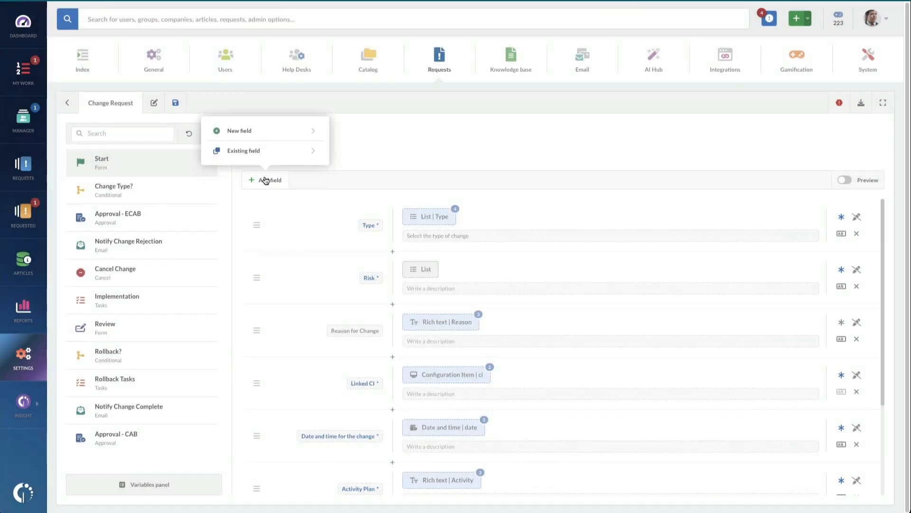
left_click(258, 140)
left_click(246, 107)
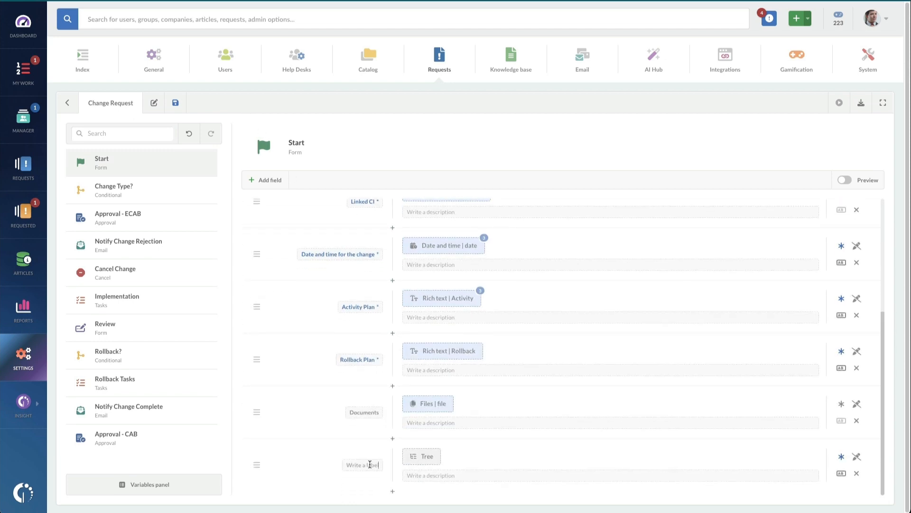
left_click(370, 464)
type("Change Type")
Set the tree field's variable alias to Change Type and its selection mode to Only leaves
left_click(407, 459)
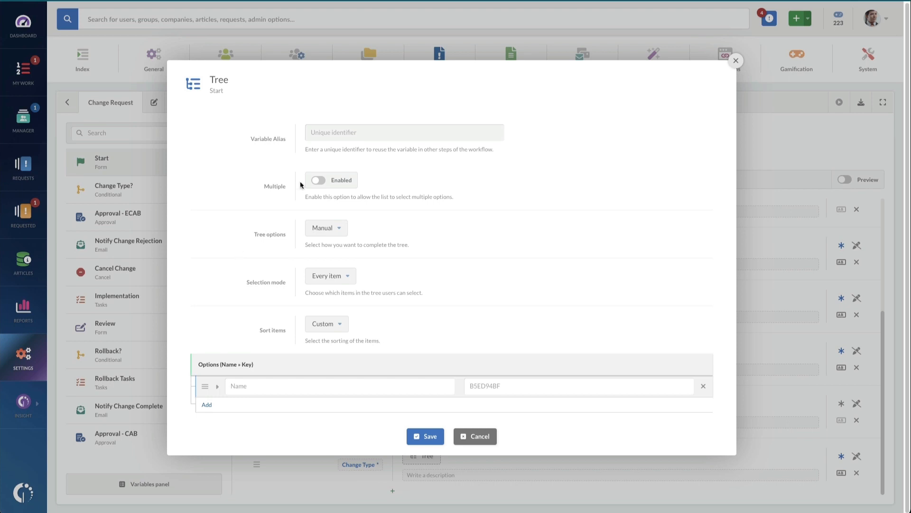
left_click(353, 131)
type("Change Type")
left_click(342, 229)
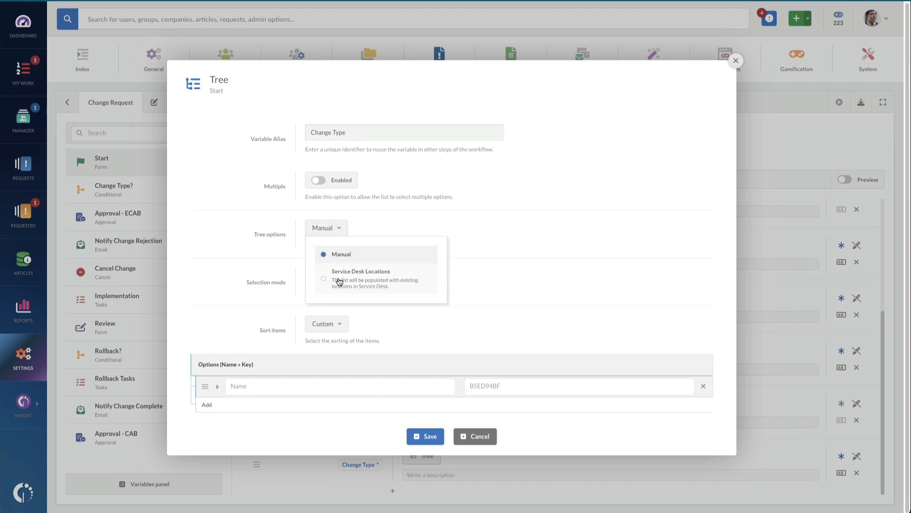
left_click(523, 261)
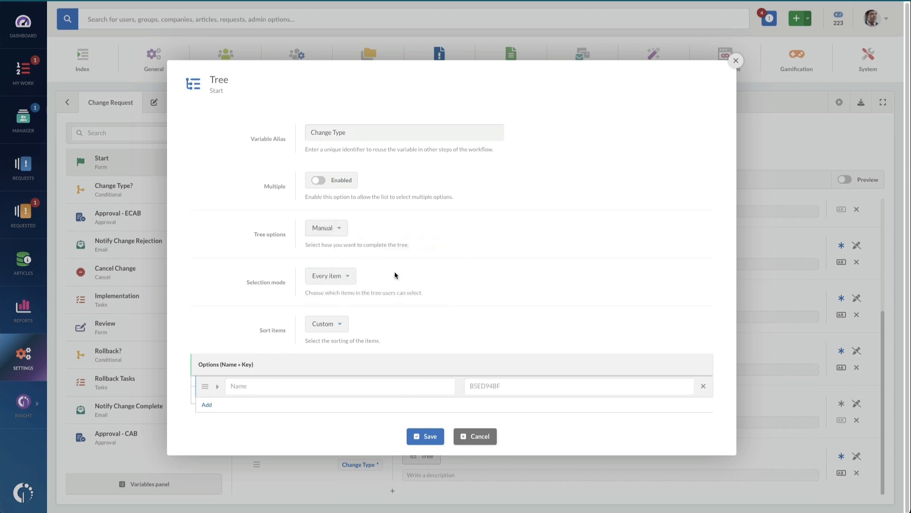
left_click(329, 276)
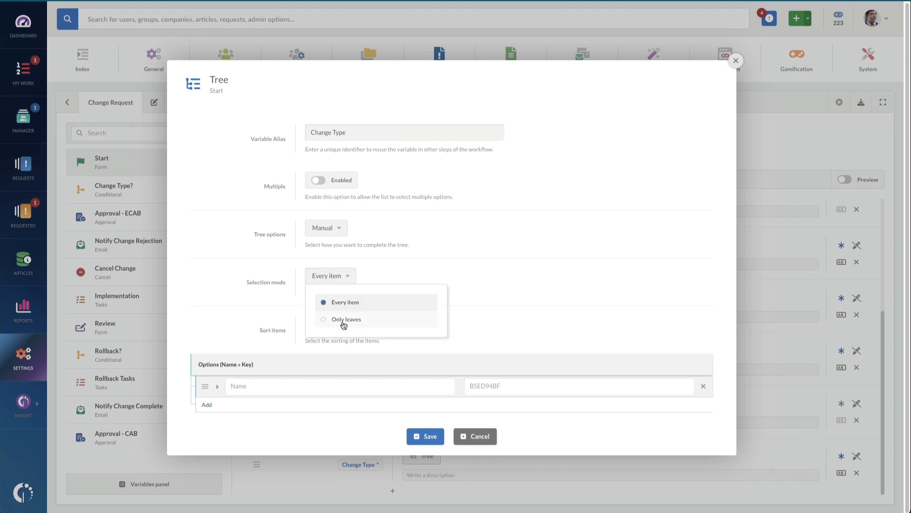
left_click(346, 320)
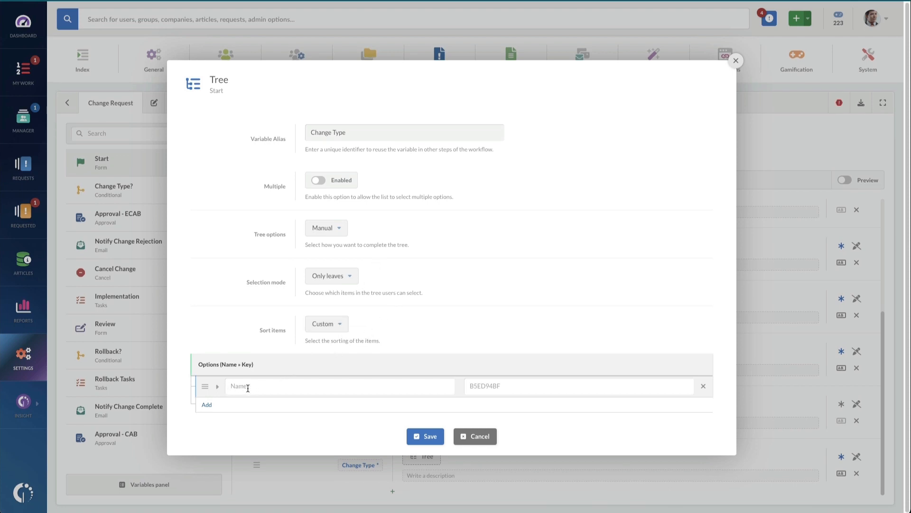
Create three top-level tree options named Standard, Normal and Emergency
left_click(208, 404)
left_click(207, 404)
type("StandardNormal")
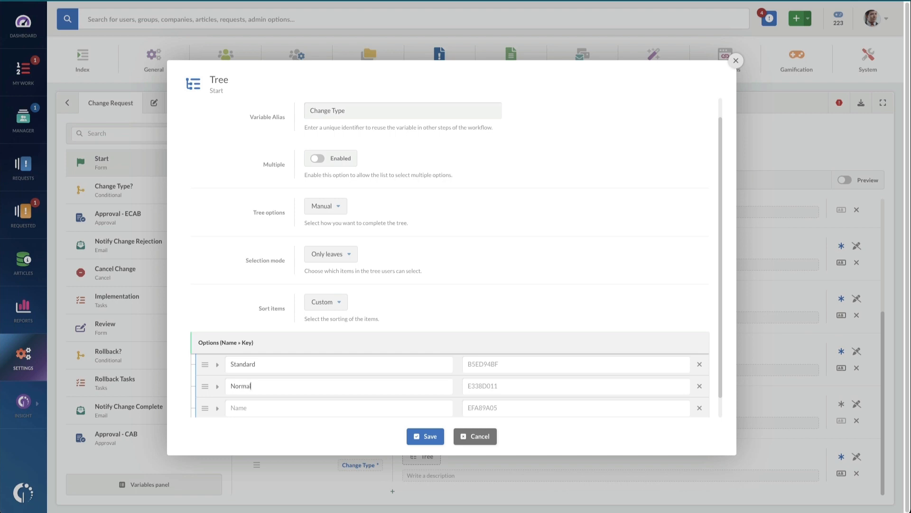
key("Tab")
key("Tab")
type("Emergency")
Add the sub-options Restarting a Microsoft Server and Bouncing a Service under the Standard option
left_click(218, 364)
scroll(228, 364, "down", 1)
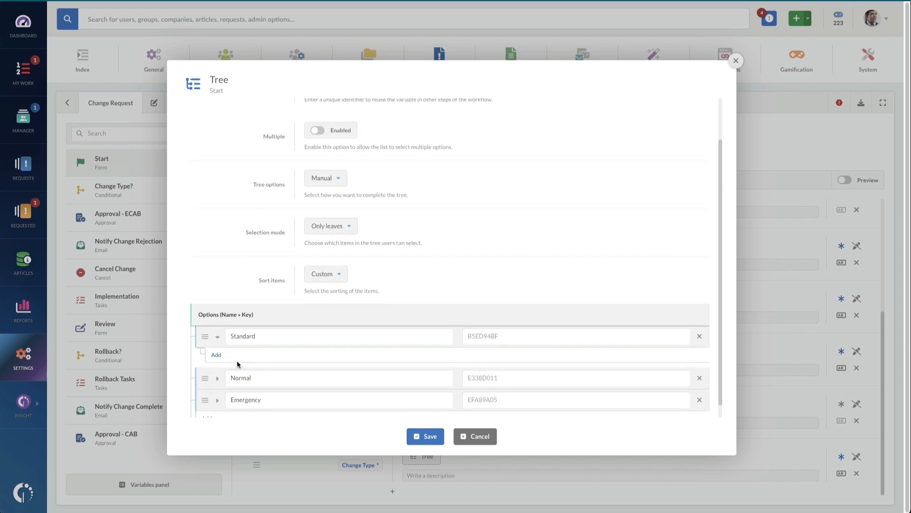
left_click(216, 356)
type("Restarting a")
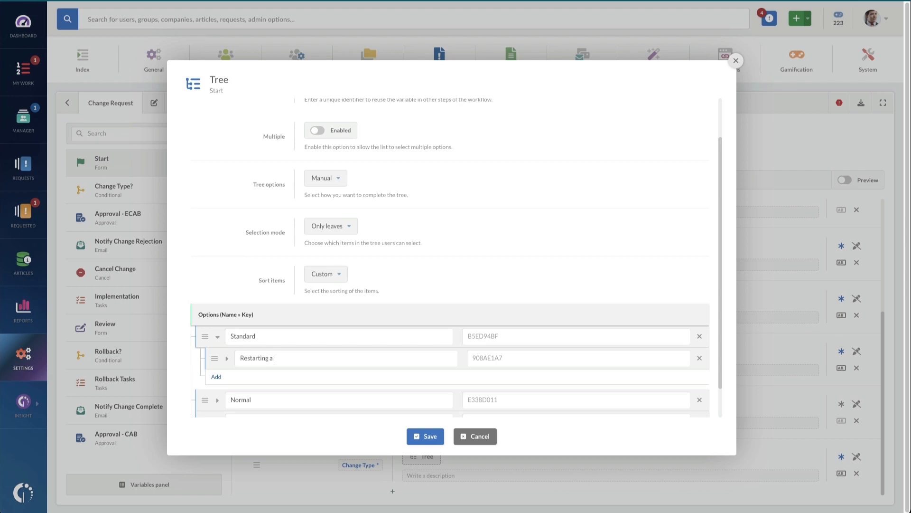
type(" Microsoft Servic")
left_click(216, 376)
type("Rest")
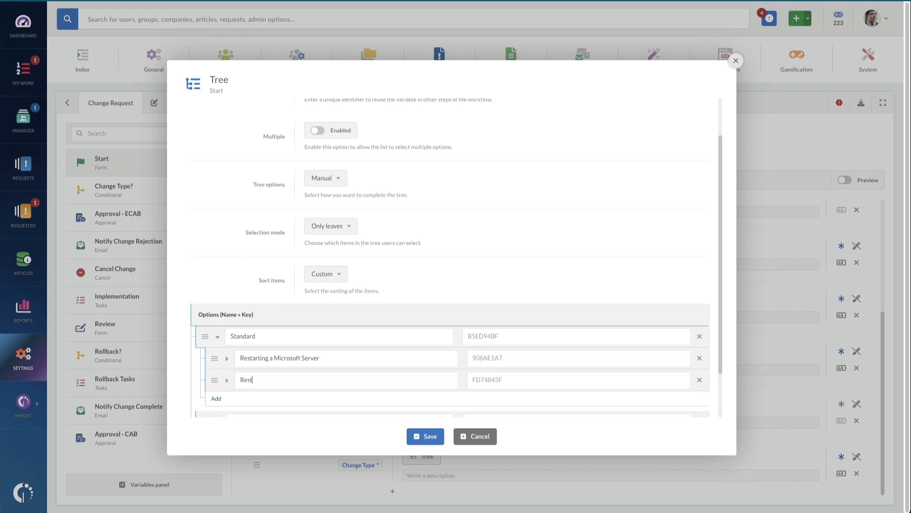
key("BackSpace")
key("BackSpace")
type("Bouncing a Service")
Add a third sub-option named Network Change under Standard and save the tree settings
left_click(216, 398)
scroll(282, 401, "down", 1)
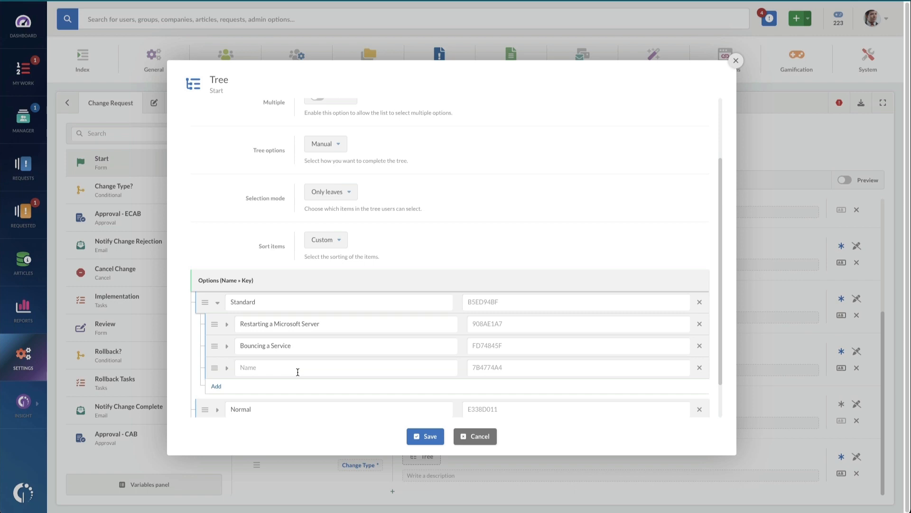
type("Network Change")
scroll(355, 340, "down", 1)
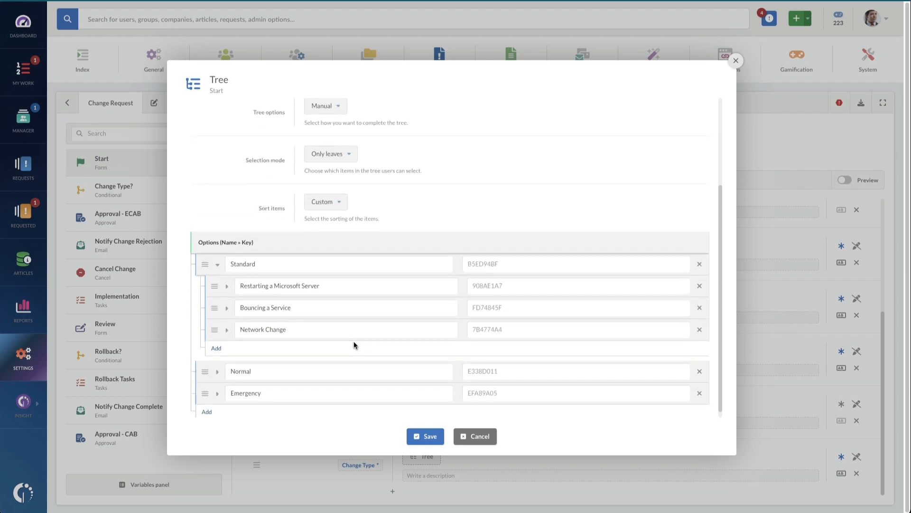
scroll(354, 345, "down", 1)
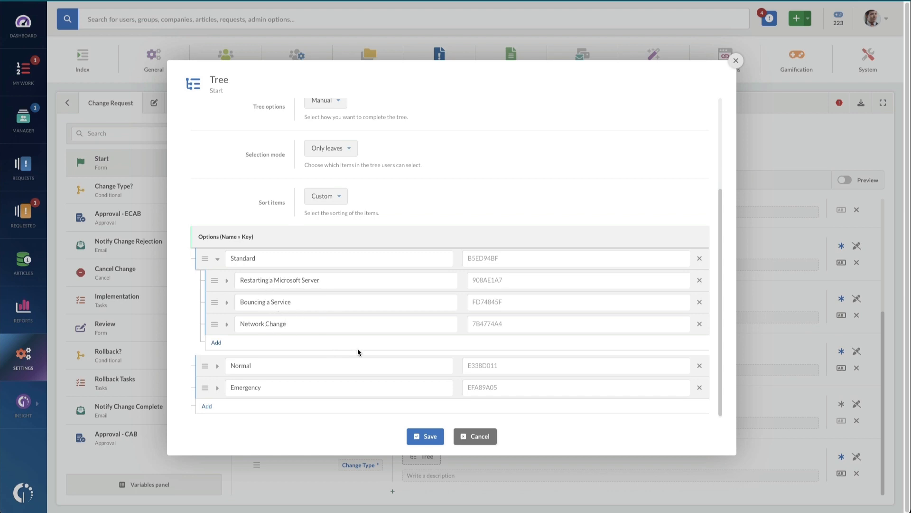
scroll(320, 343, "down", 1)
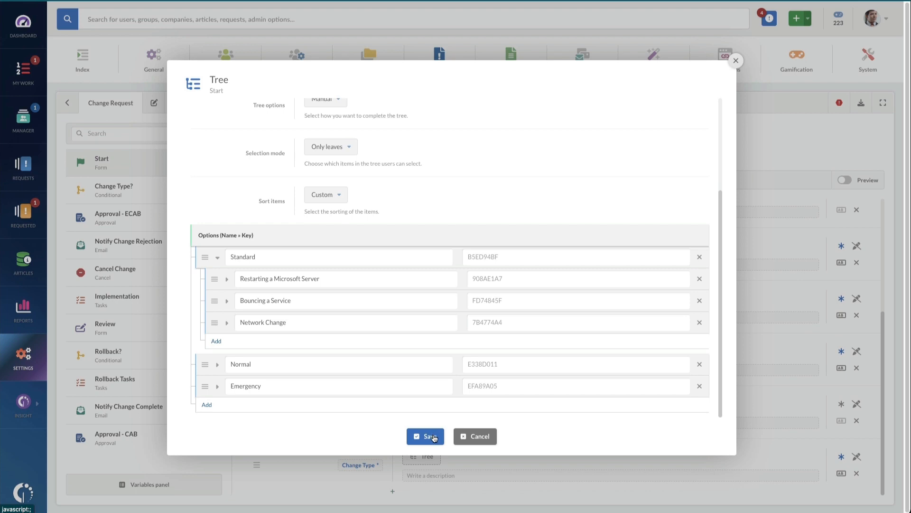
left_click(434, 438)
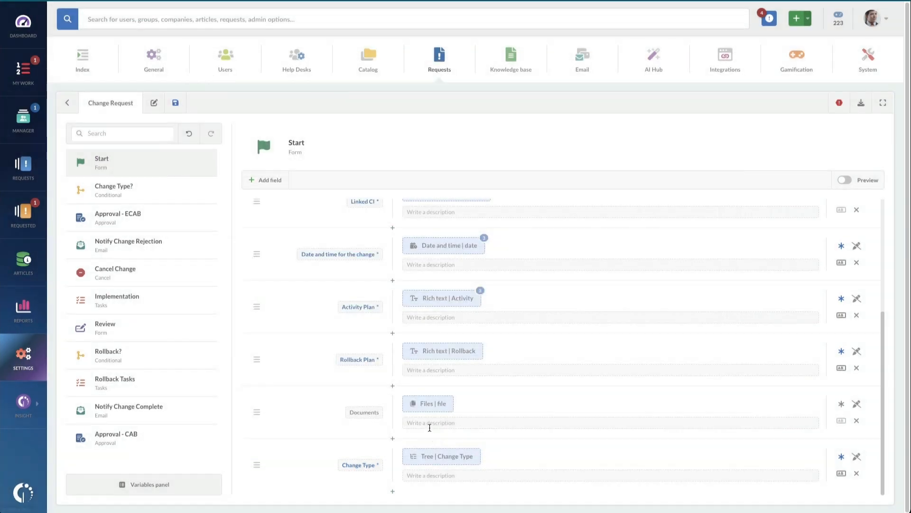
Move the Change Type tree field up the Start form to directly below Reason for Change
left_click_drag(256, 465, 266, 248)
scroll(258, 285, "up", 3)
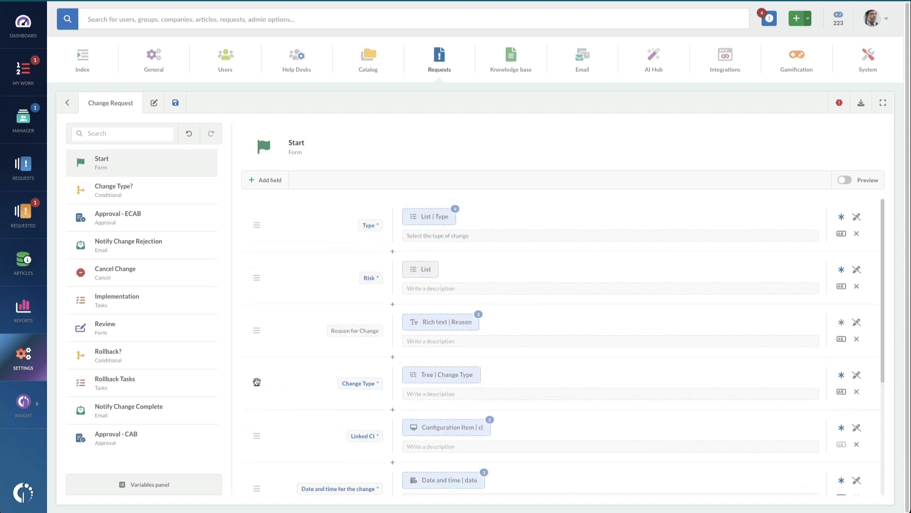
Move the Change Type tree field to the top of the Start form and remove the old Type list field
left_click_drag(256, 383, 256, 226)
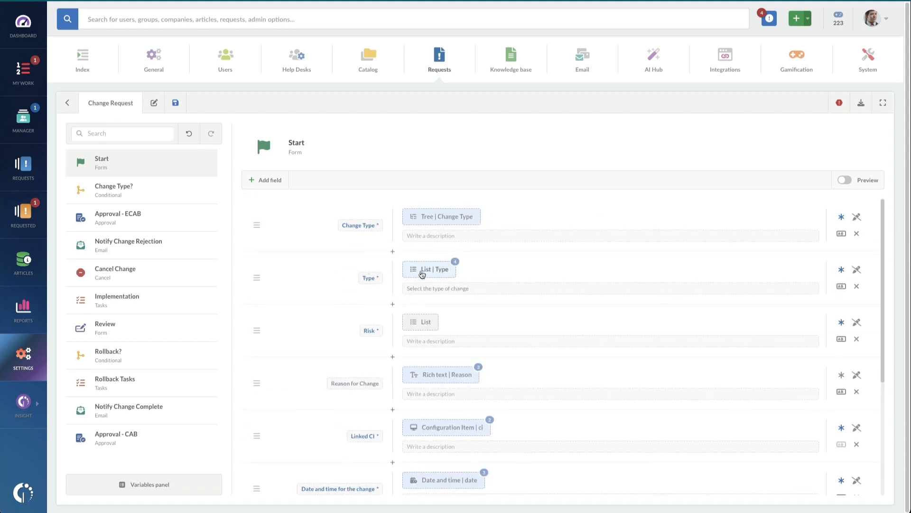
left_click(858, 285)
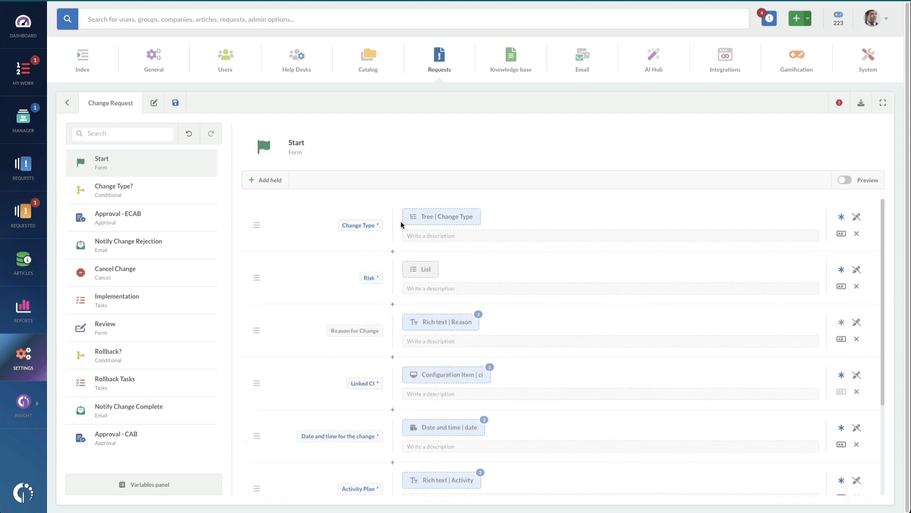
left_click(71, 108)
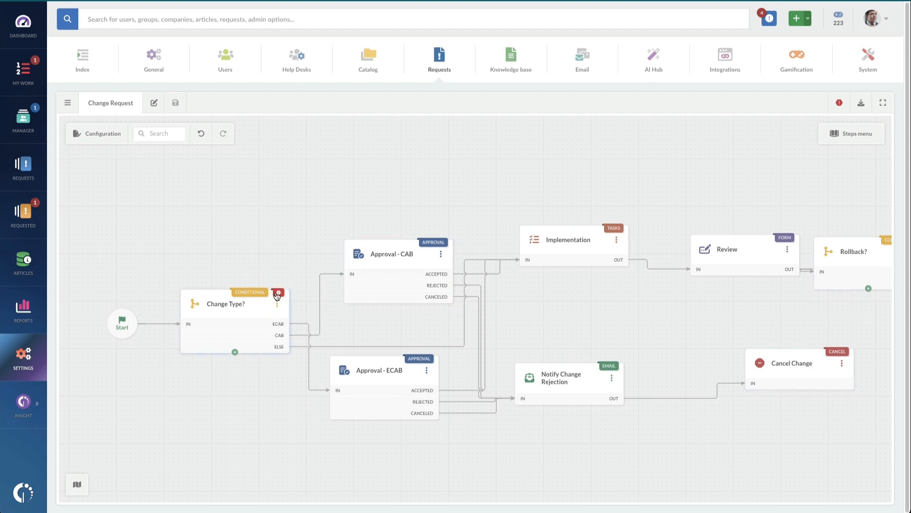
In the Change Type? conditional, base the ECAB path's condition on the Start - Change Type field
mouse_move(277, 296)
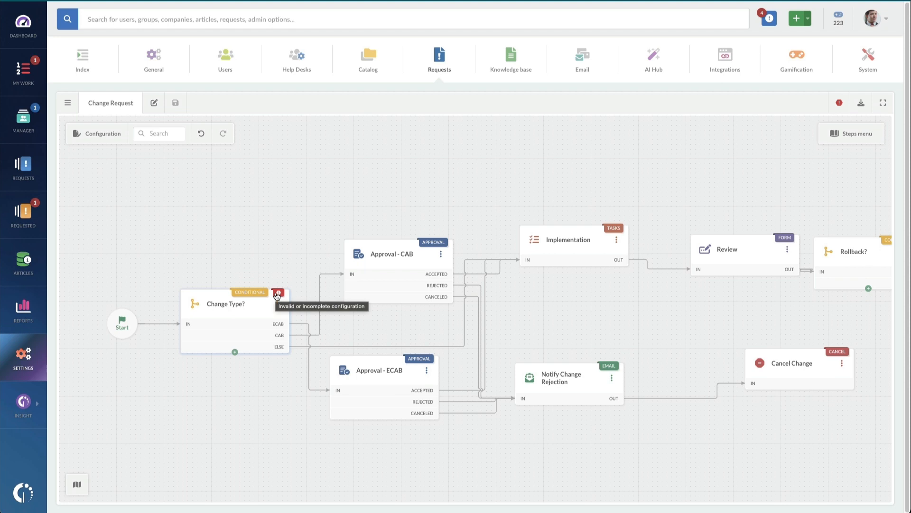
double_click(226, 306)
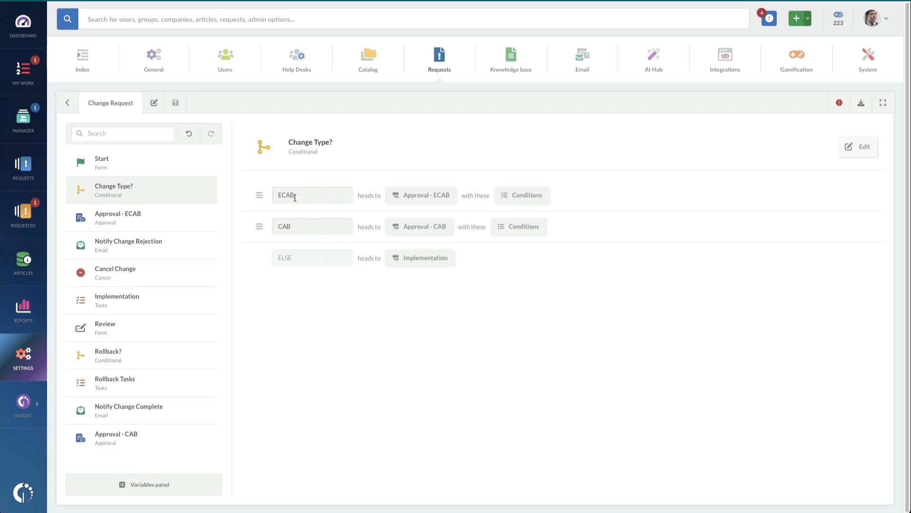
left_click_drag(299, 195, 283, 194)
left_click(509, 196)
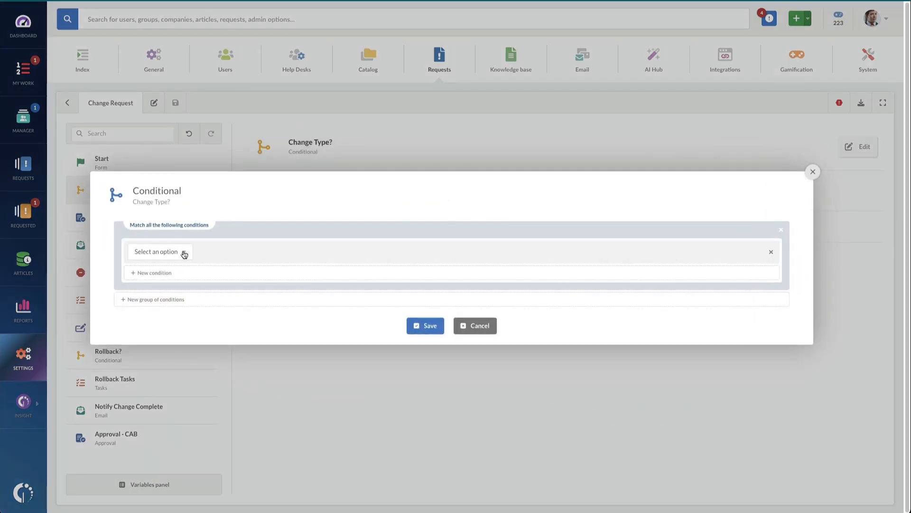
left_click(184, 254)
scroll(178, 332, "down", 10)
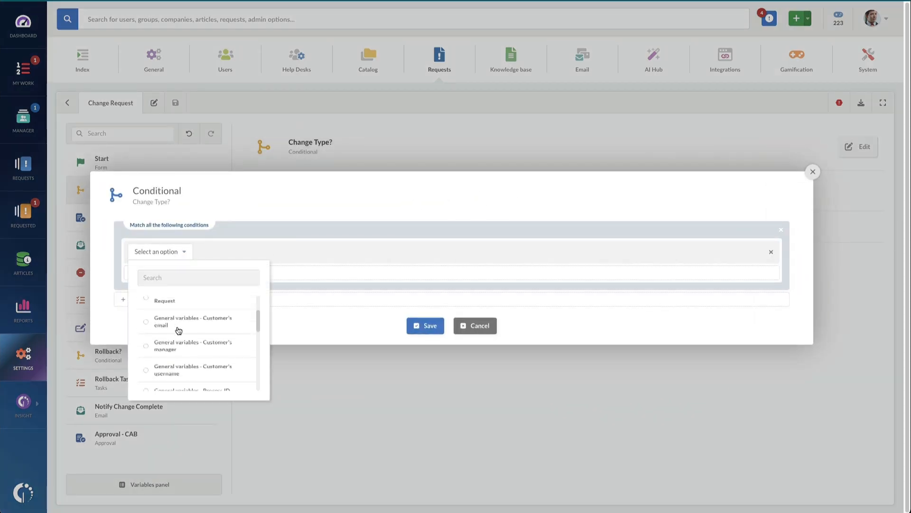
scroll(181, 348, "down", 1)
scroll(181, 348, "up", 3)
scroll(183, 356, "down", 2)
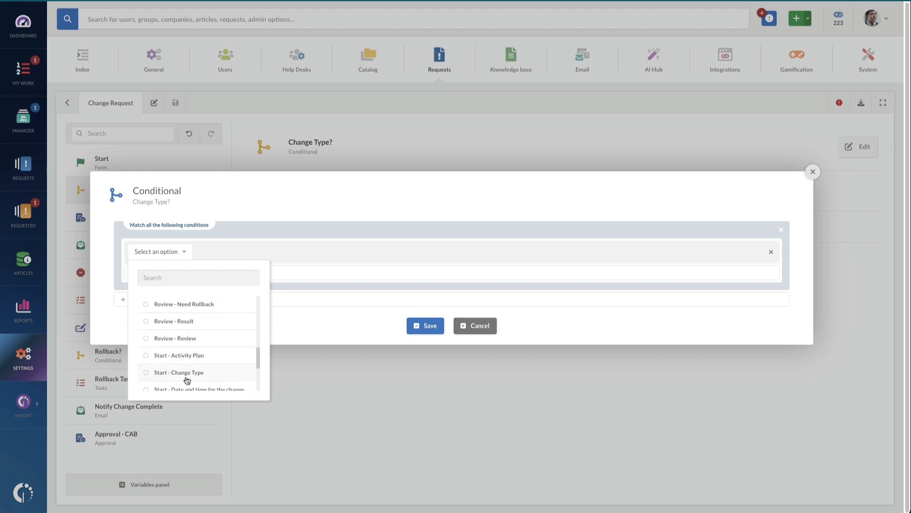
left_click(185, 378)
Make the ECAB condition match the Emergency change type and save it
left_click(279, 253)
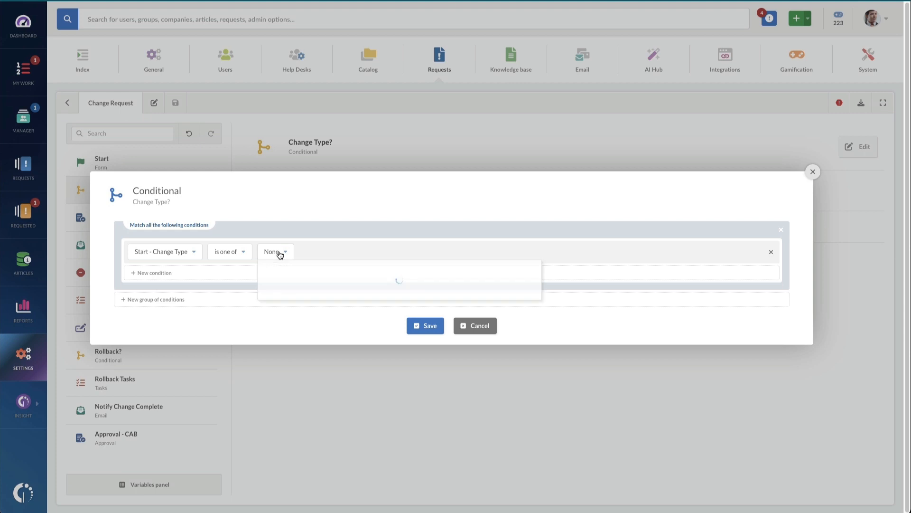
left_click(295, 304)
left_click(407, 414)
left_click(436, 333)
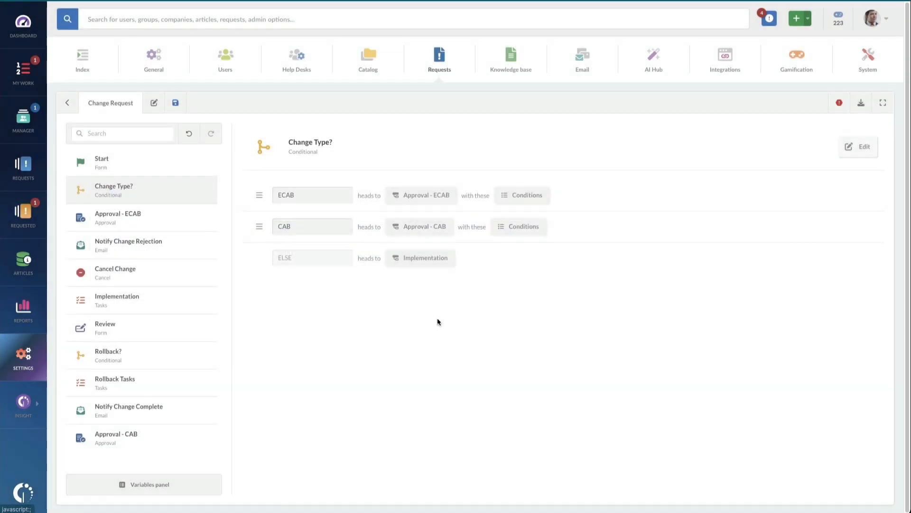
Set the CAB path's condition to Start - Change Type is one of Normal, save it and return to the workflow diagram
left_click(507, 226)
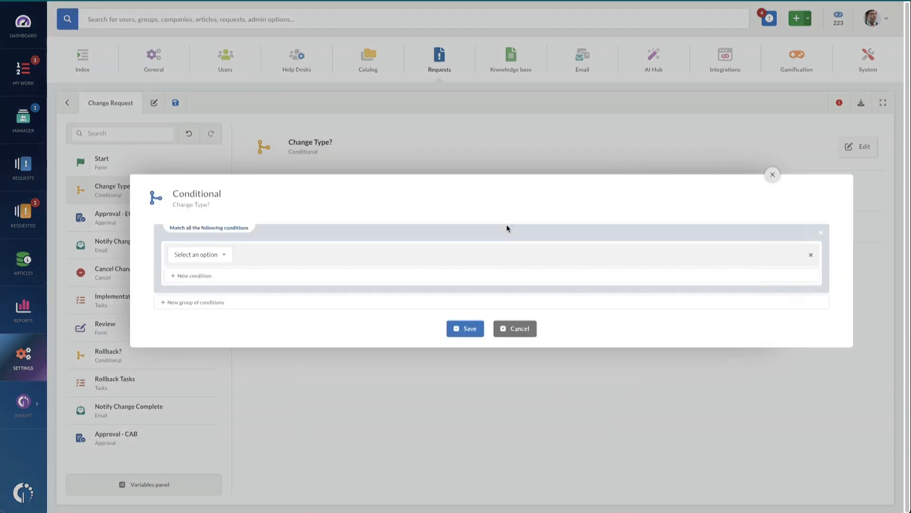
left_click(172, 253)
scroll(193, 341, "down", 5)
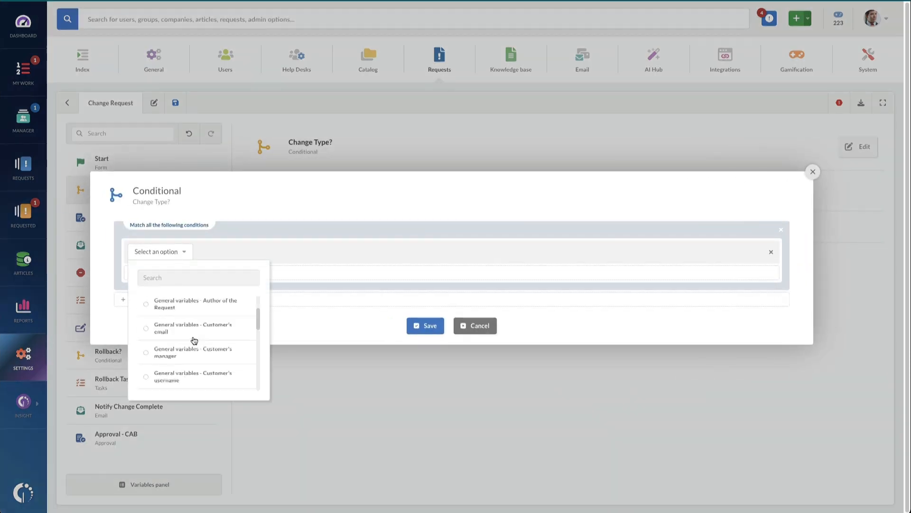
scroll(192, 341, "down", 2)
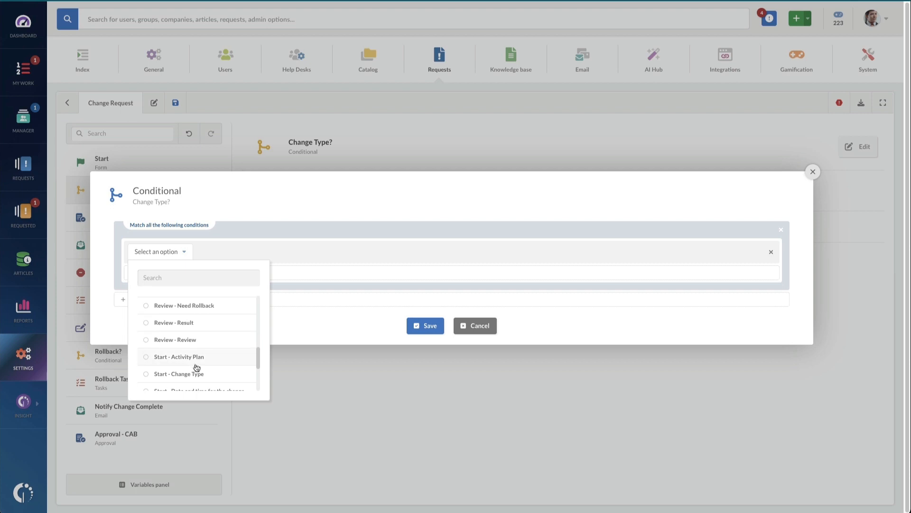
left_click(195, 373)
left_click(276, 251)
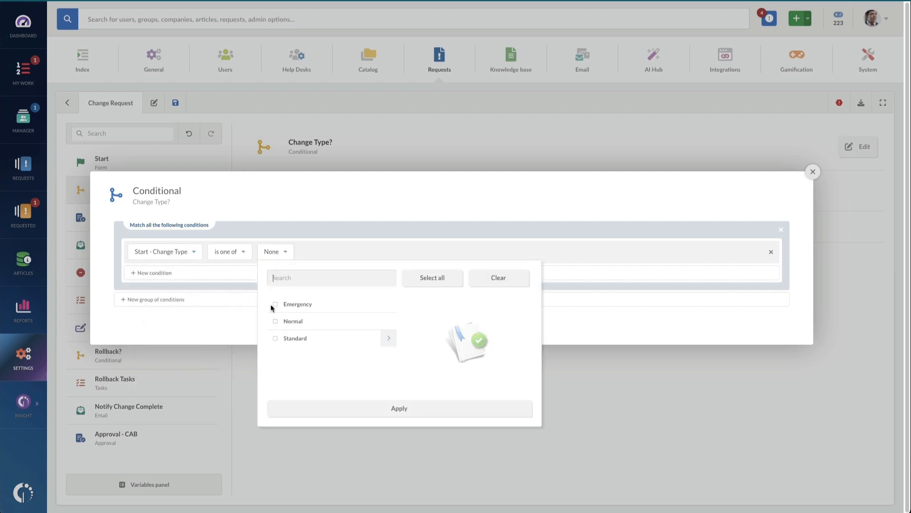
left_click(277, 321)
left_click(374, 411)
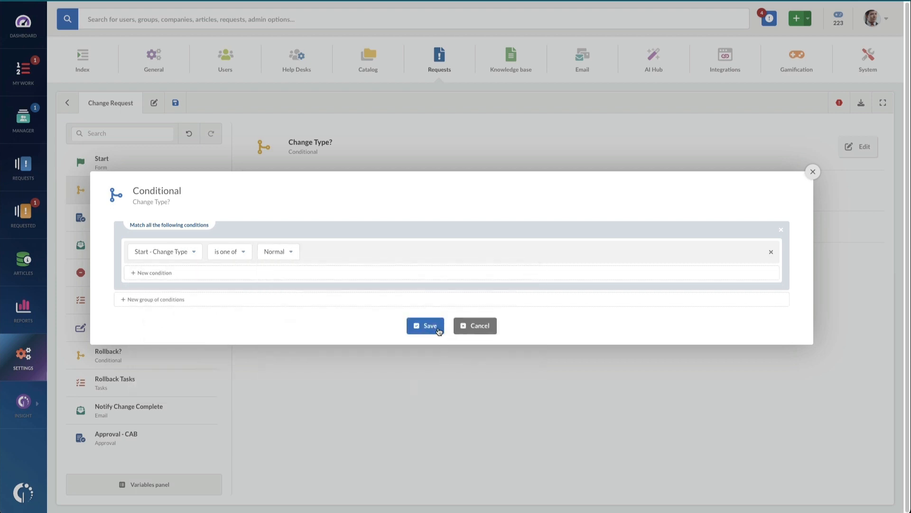
left_click(433, 324)
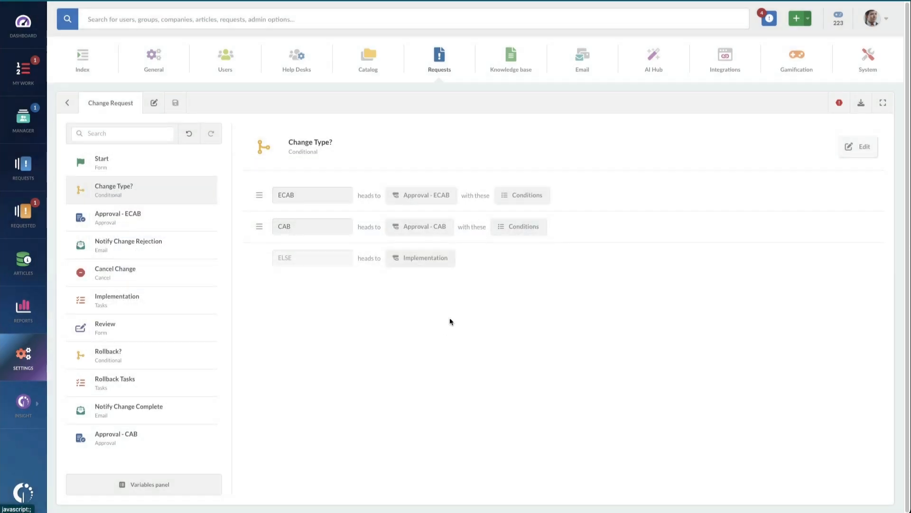
left_click(68, 102)
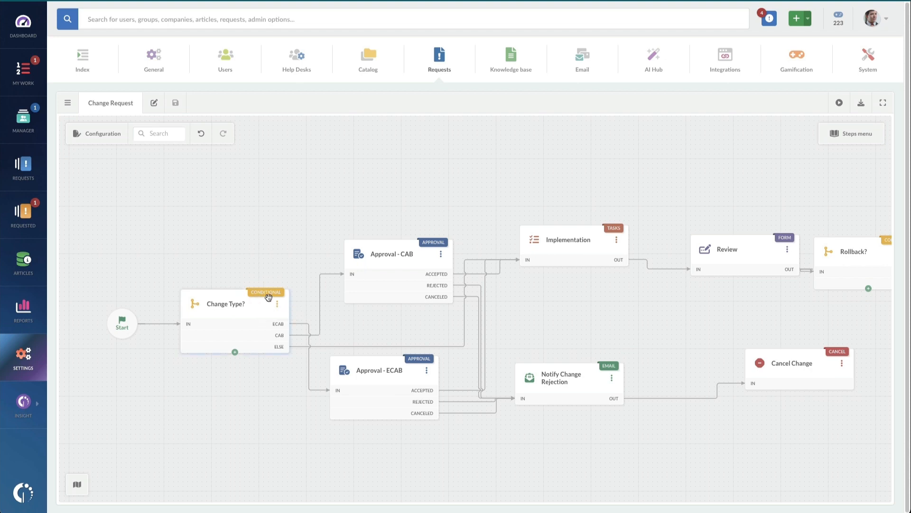
Rearrange the diagram by raising the Change Type? and Implementation steps and shifting Approval - CAB slightly down
left_click_drag(265, 305, 251, 176)
left_click_drag(582, 243, 582, 203)
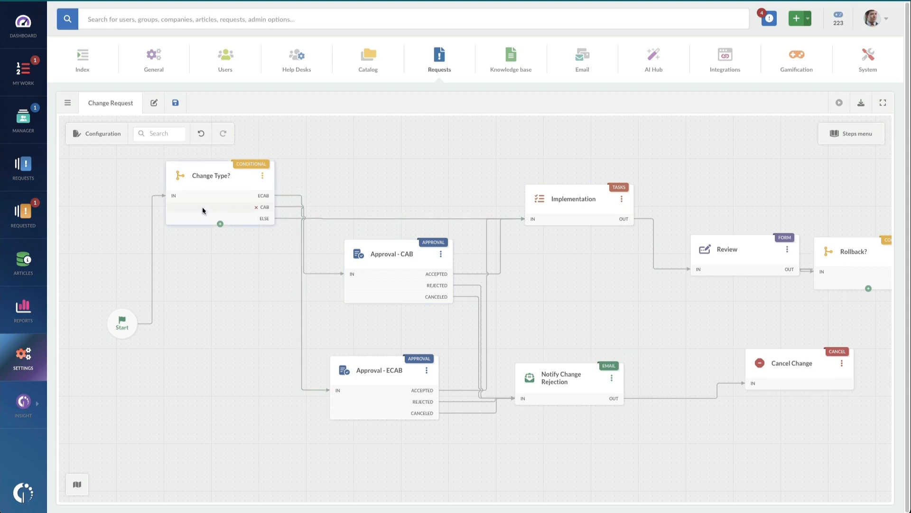
mouse_move(395, 256)
left_mouse_down()
mouse_move(408, 258)
mouse_move(388, 265)
left_mouse_up()
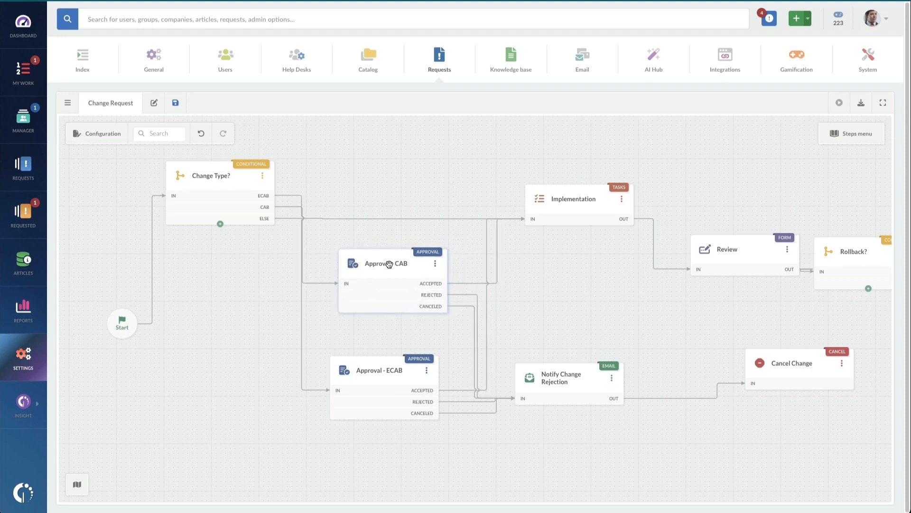
Review the Approval - ECAB step's paths, approval type, expiration, SLA and visible field settings
left_click_drag(549, 313, 429, 321)
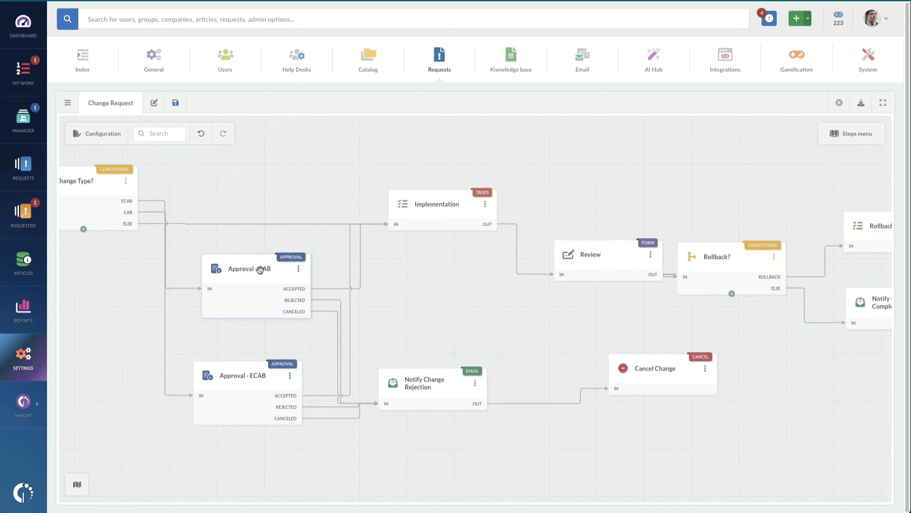
left_click(253, 376)
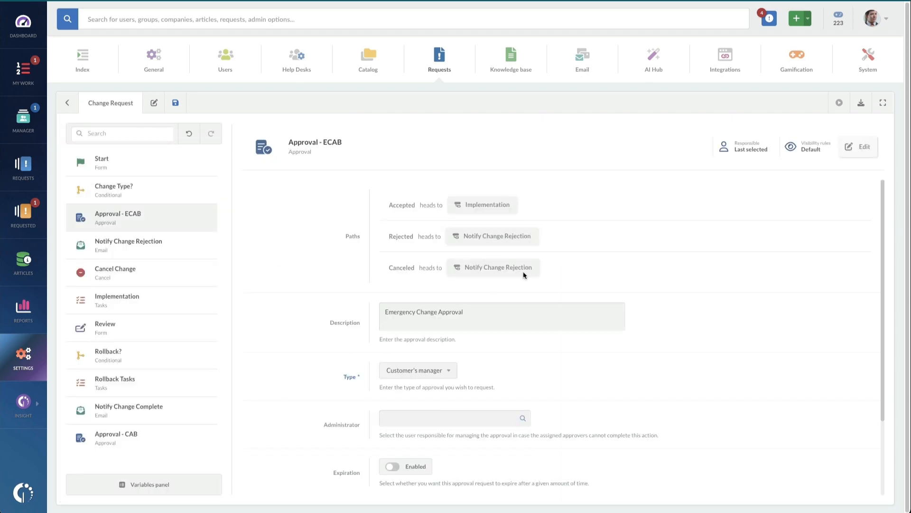
scroll(502, 345, "down", 2)
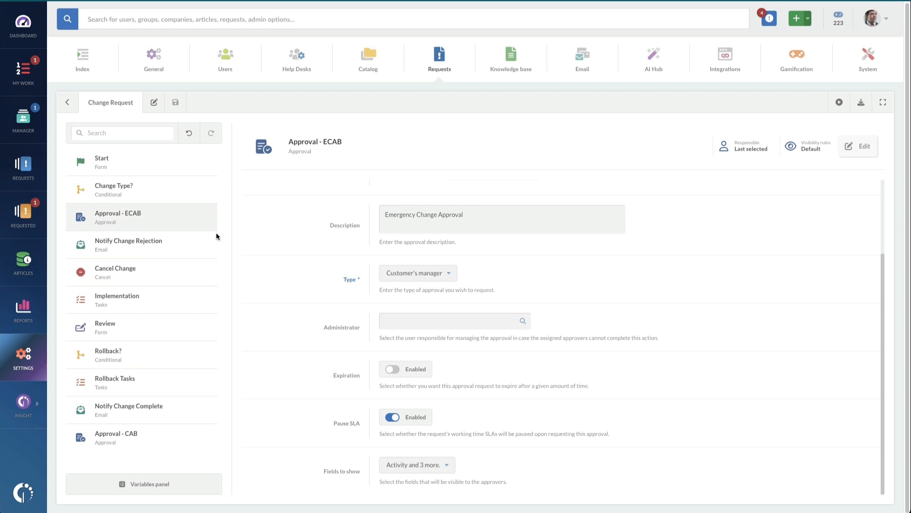
left_click(68, 103)
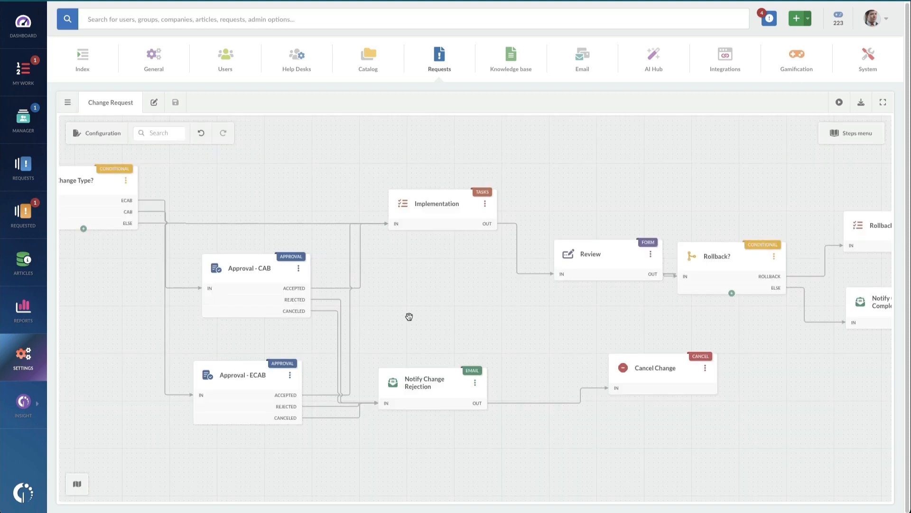
Review the Notify Change Rejection email settings and reposition that step level with Cancel Change, closer to it
left_click_drag(436, 395, 506, 354)
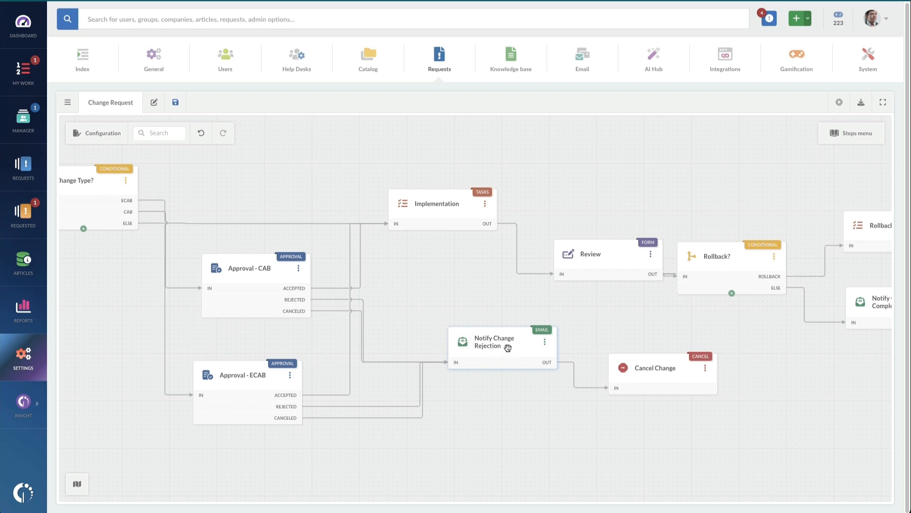
double_click(501, 346)
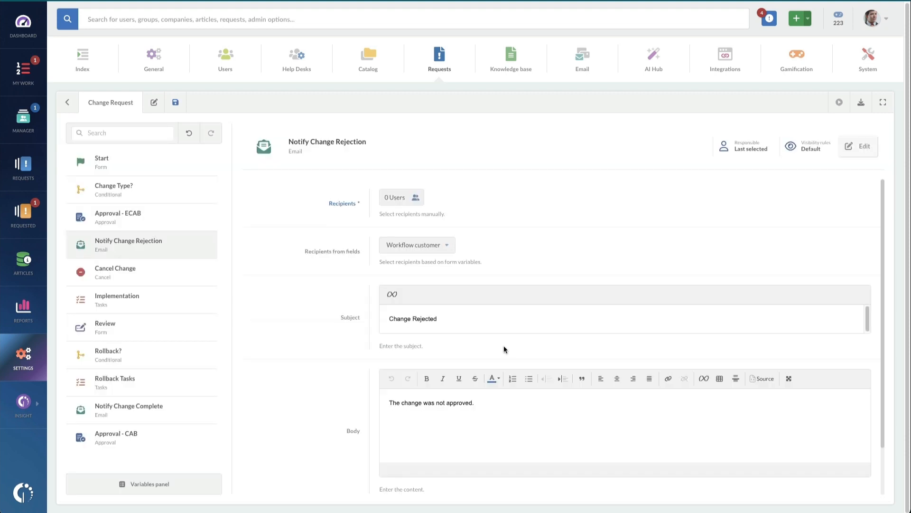
scroll(295, 359, "down", 1)
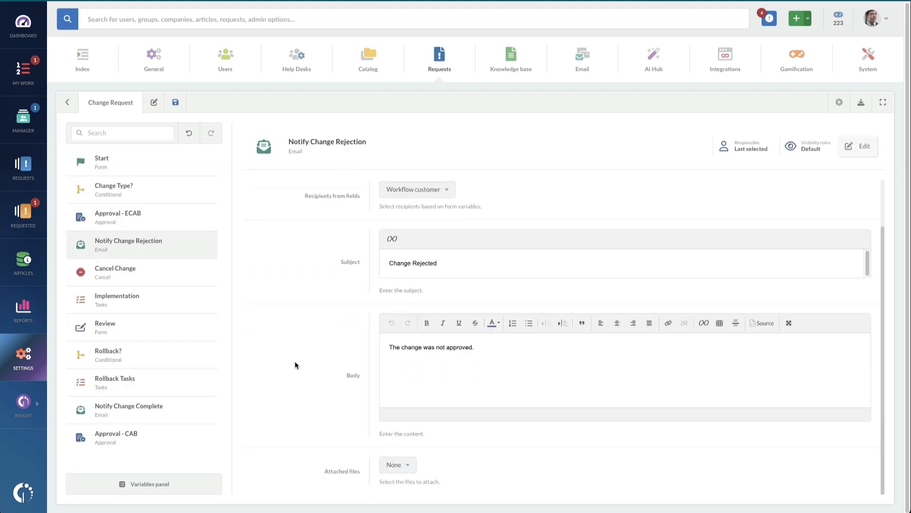
left_click(512, 353)
left_click(68, 103)
left_click_drag(511, 356, 500, 381)
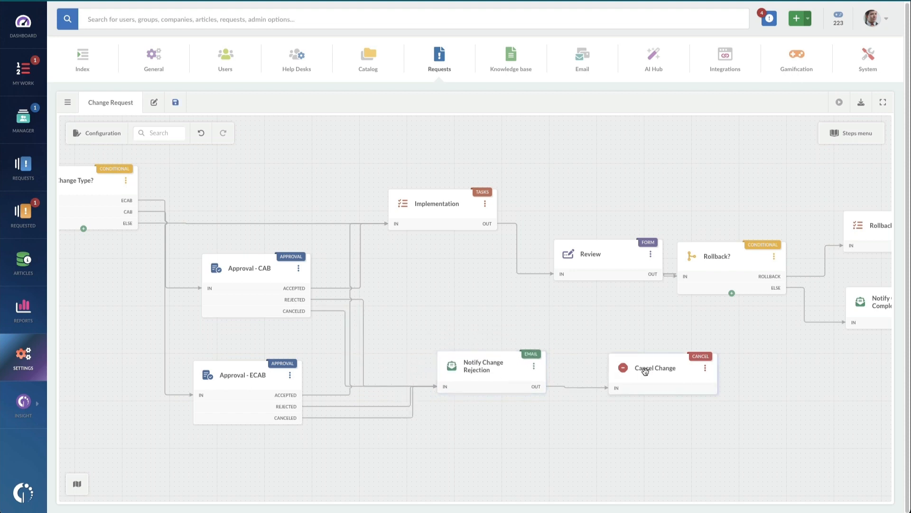
Review the Implementation step's task options and its list of predefined tasks
left_click_drag(634, 317, 600, 342)
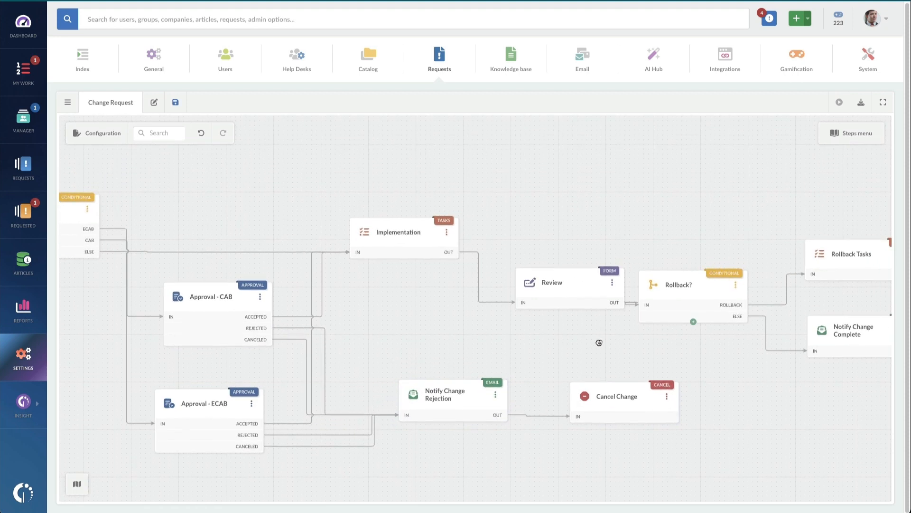
left_click(423, 239)
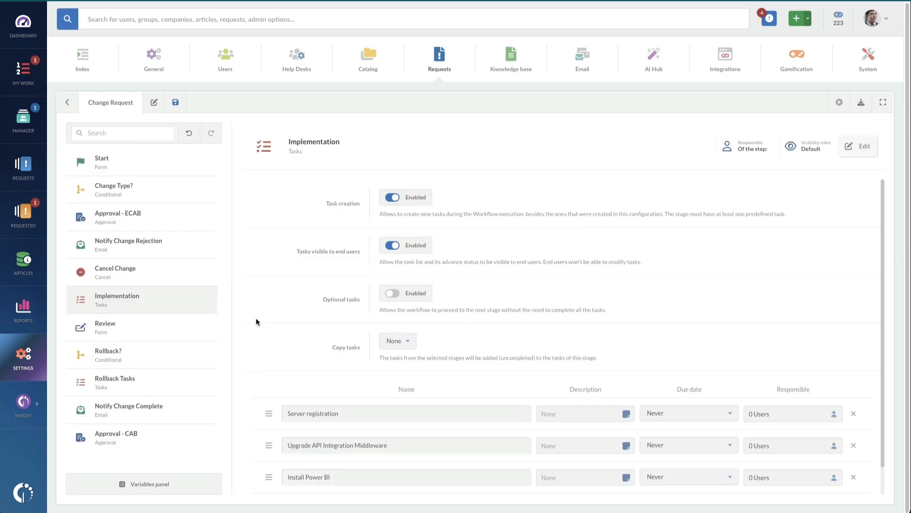
scroll(257, 322, "down", 2)
scroll(256, 321, "down", 1)
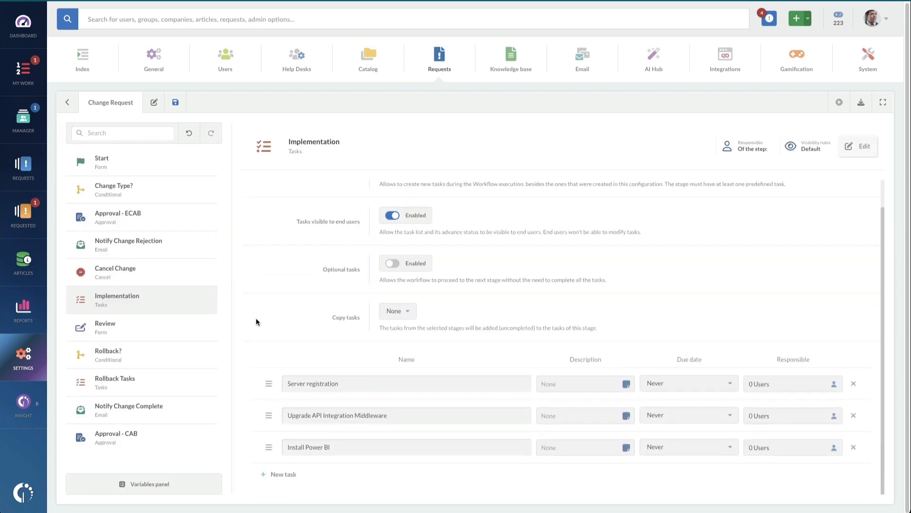
left_click(67, 102)
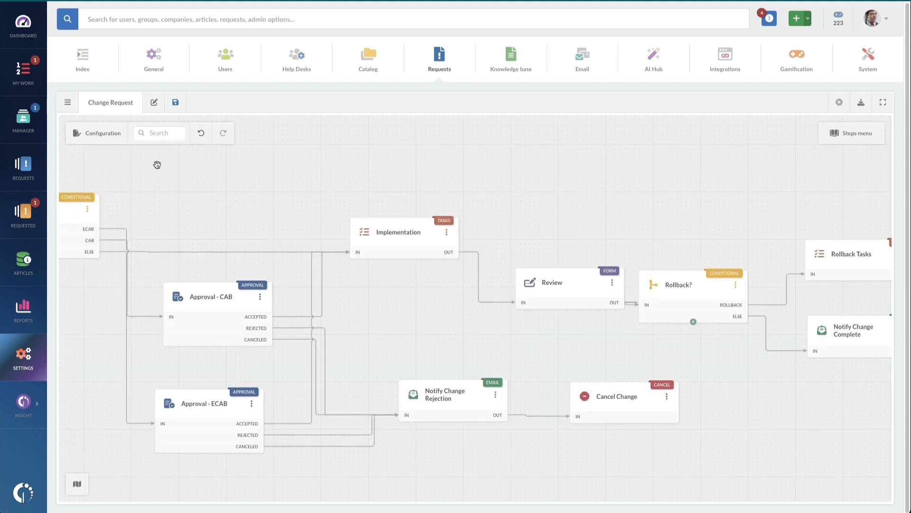
Move the Implementation and Change Type? steps further up to free space on the ELSE path between them
left_click_drag(407, 243, 457, 199)
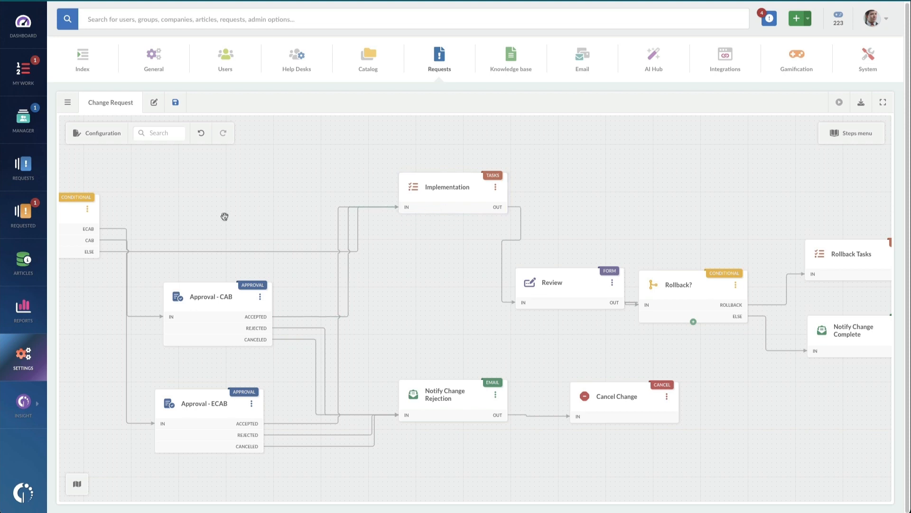
left_click_drag(87, 209, 100, 191)
left_click(100, 191)
left_click(434, 280)
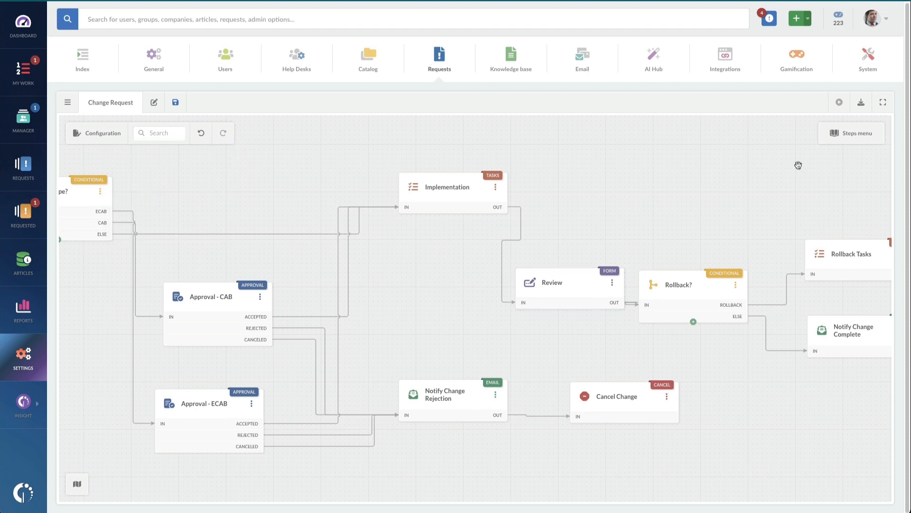
Insert a new Conditional step on the ELSE path between Change Type? and Implementation, aligned level with Implementation
left_click(851, 144)
left_click_drag(799, 288, 269, 233)
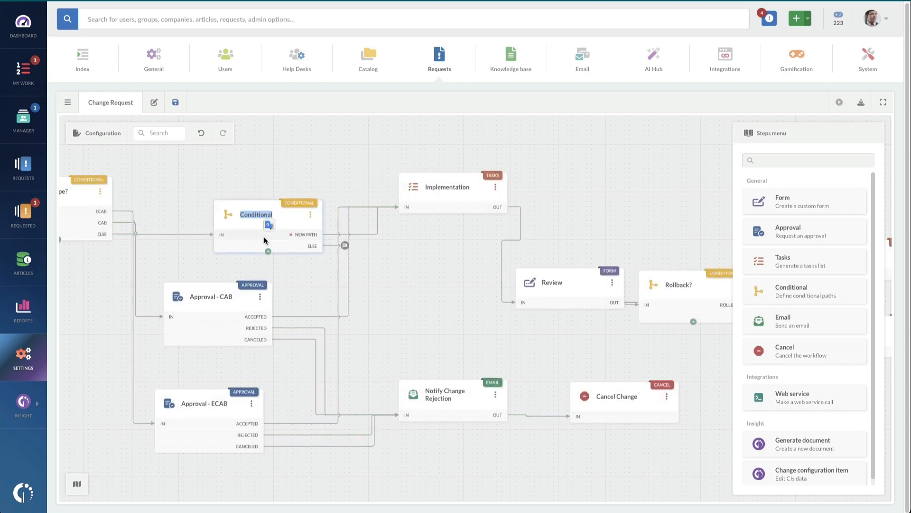
left_click_drag(210, 175, 211, 188)
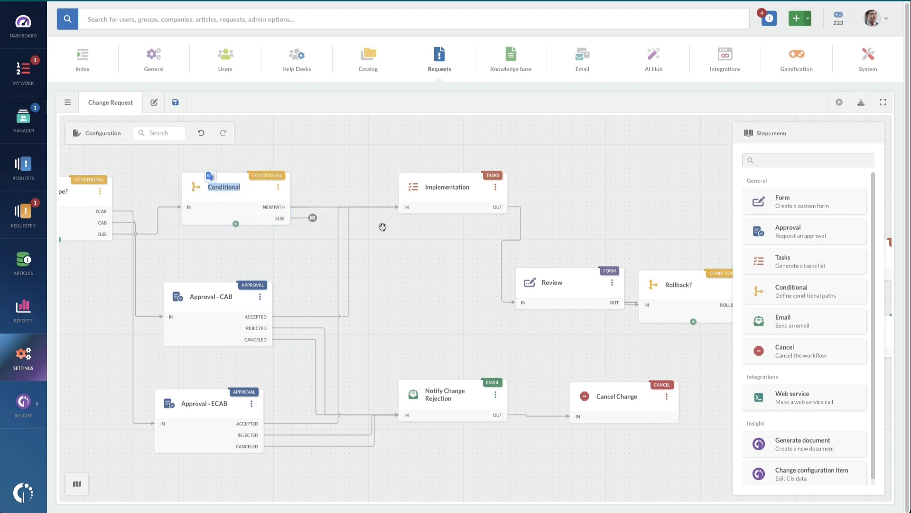
Add a Tasks step to the new Conditional's ELSE path and place it above Implementation
left_click_drag(444, 264, 665, 395)
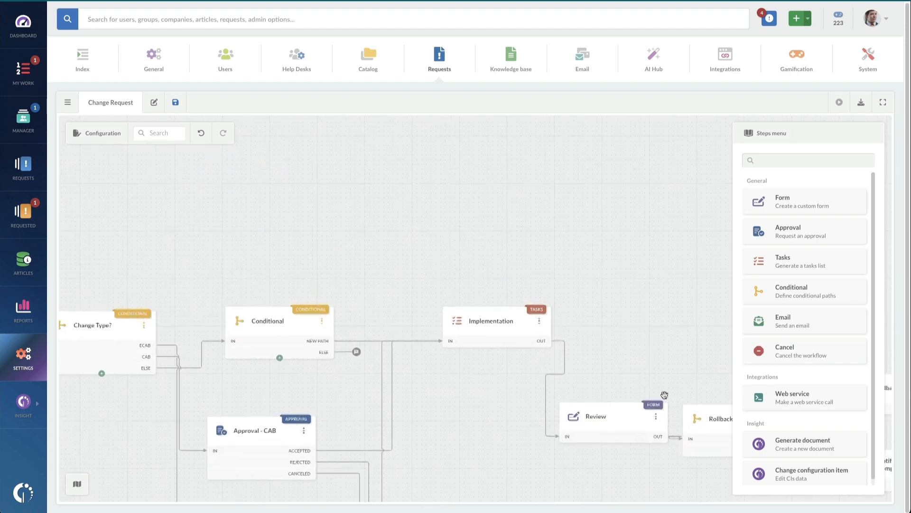
left_click_drag(806, 263, 396, 336)
left_click(362, 364)
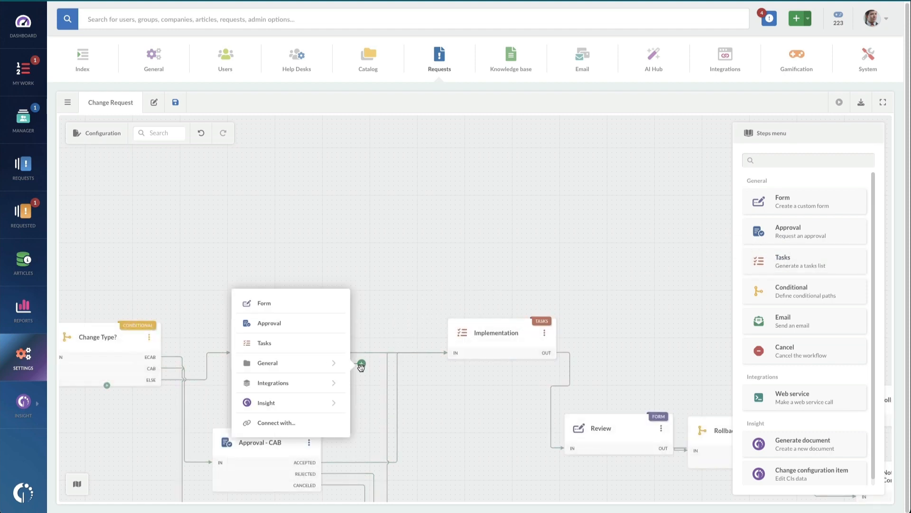
left_click(281, 346)
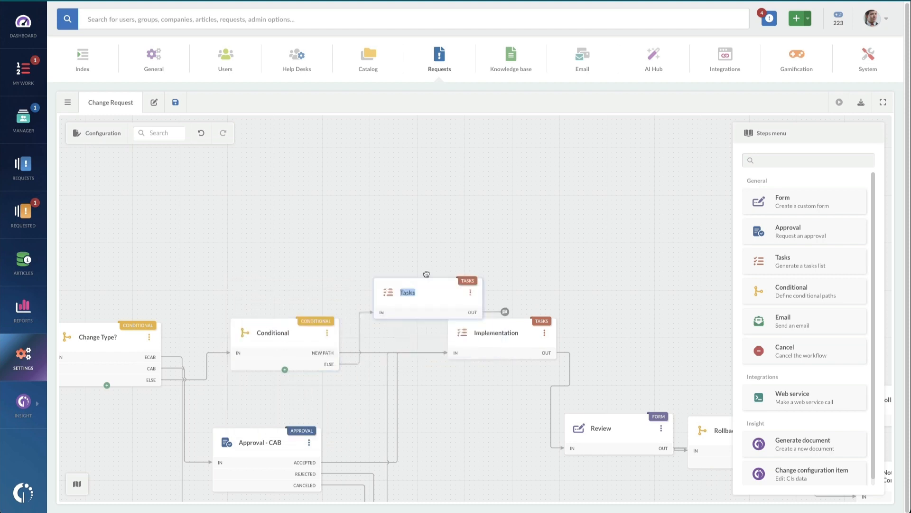
Rename the Conditional step's new path as Server Restart and return to the workflow diagram
double_click(272, 331)
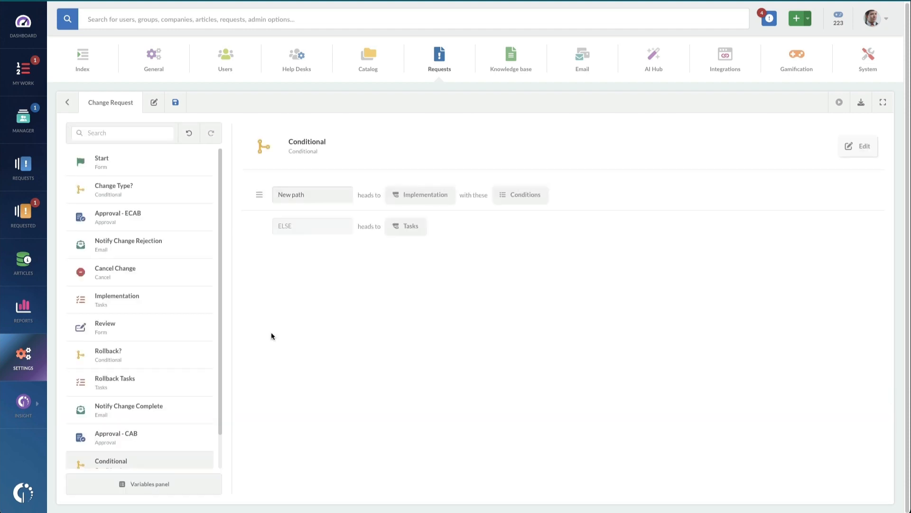
left_click(308, 194)
left_click_drag(309, 195, 298, 172)
type("Server")
left_click(435, 201)
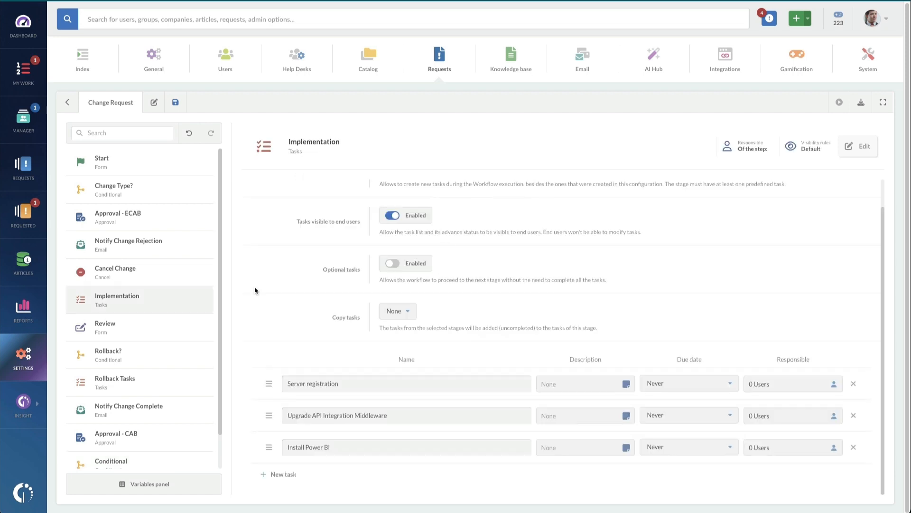
left_click(66, 102)
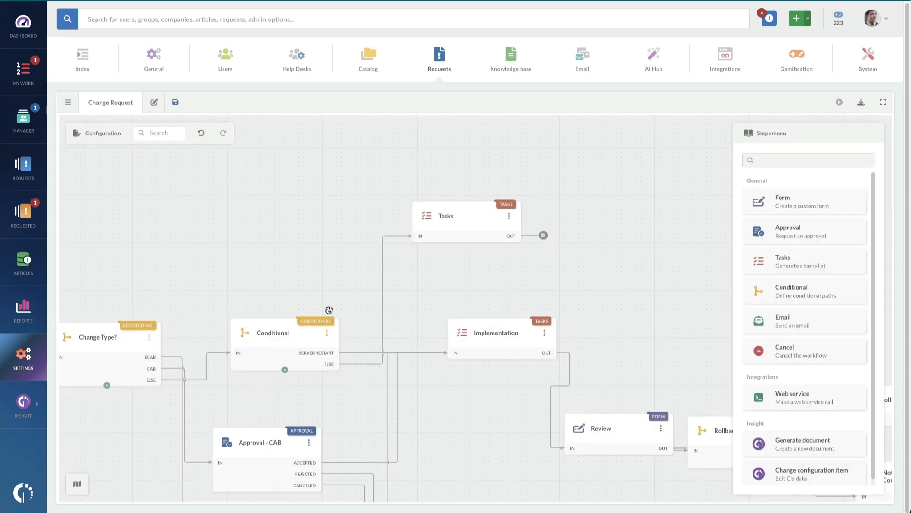
Reconnect the Conditional's Server Restart path to the new Tasks step instead of Implementation
left_click_drag(361, 357, 365, 351)
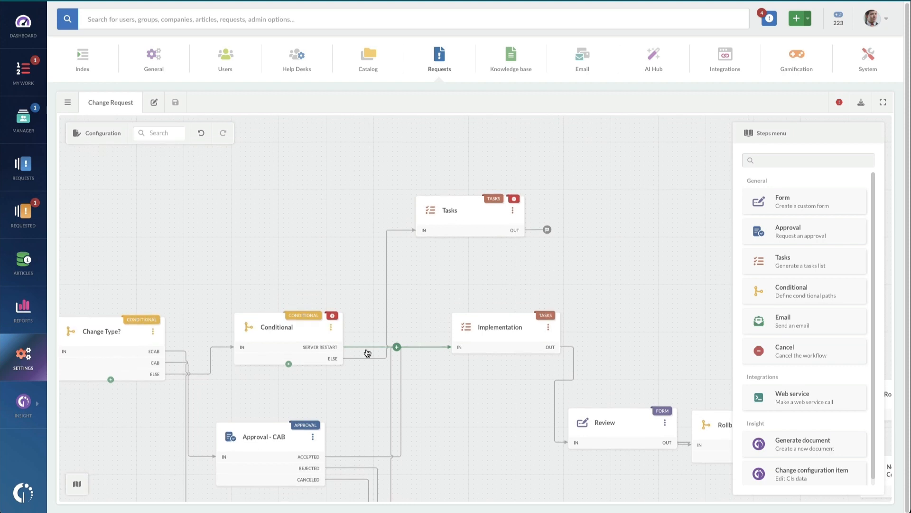
left_click(366, 351)
left_click(421, 410)
left_click(365, 346)
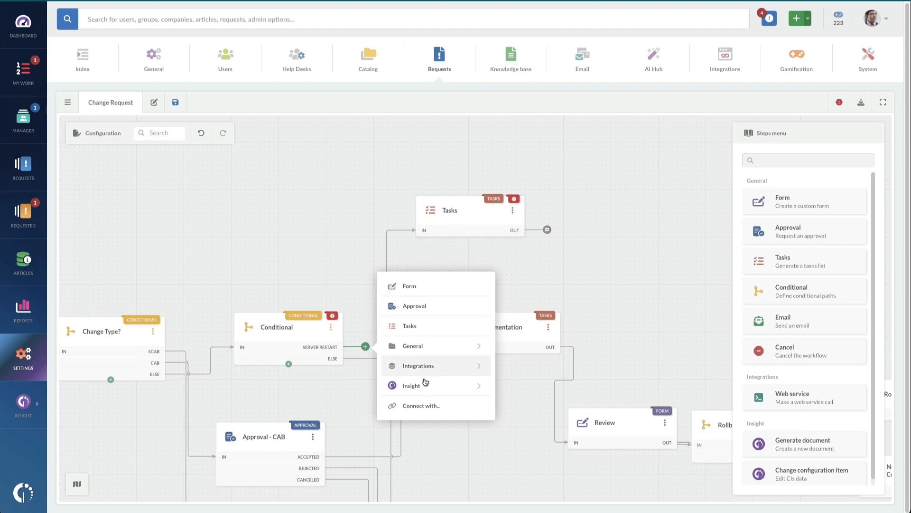
left_click(422, 406)
left_click(467, 227)
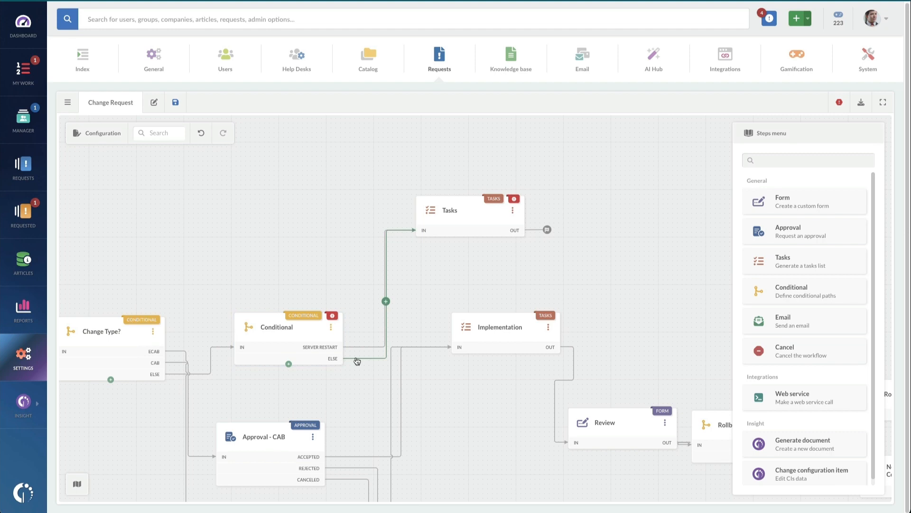
Reconnect the new Conditional's ELSE path to the Implementation step
left_click(340, 358)
left_click(318, 412)
left_click(366, 359)
left_click(309, 415)
left_click(520, 340)
Connect the new Tasks step's output to the Review form step
left_click_drag(536, 264, 446, 253)
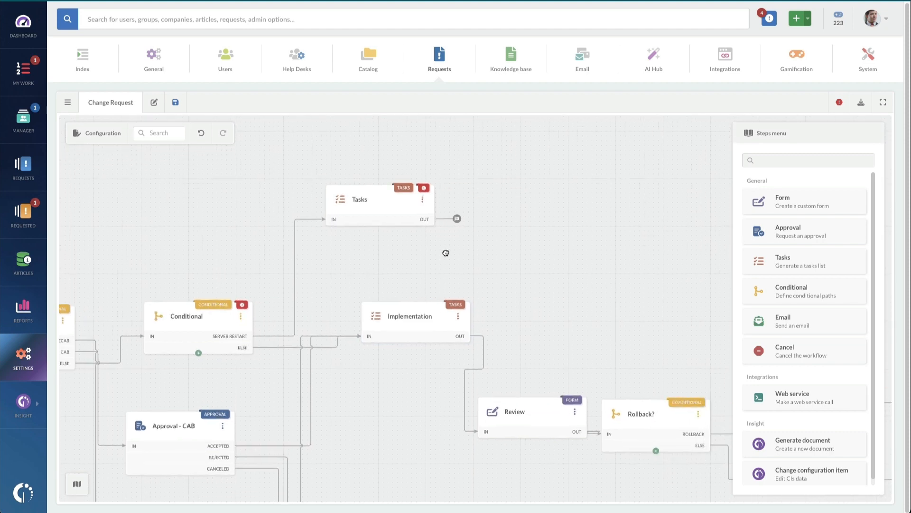
left_click(457, 218)
left_click(491, 280)
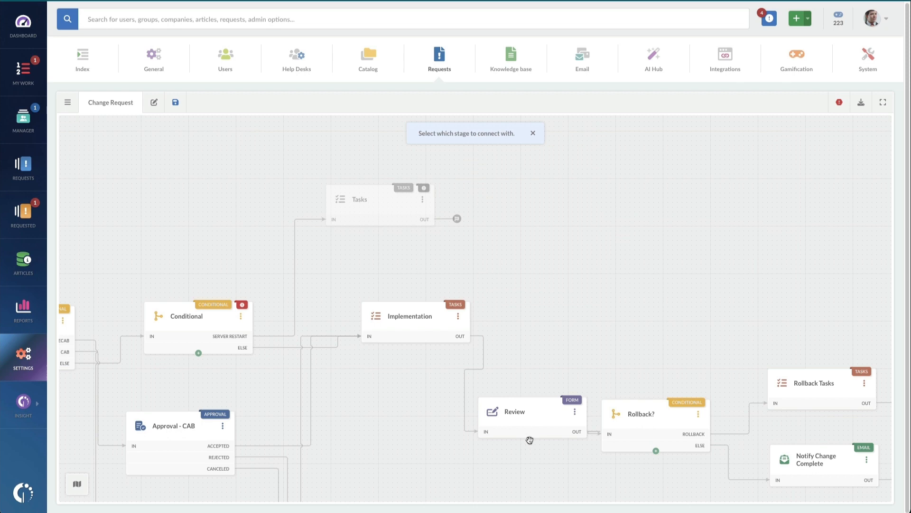
left_click(537, 414)
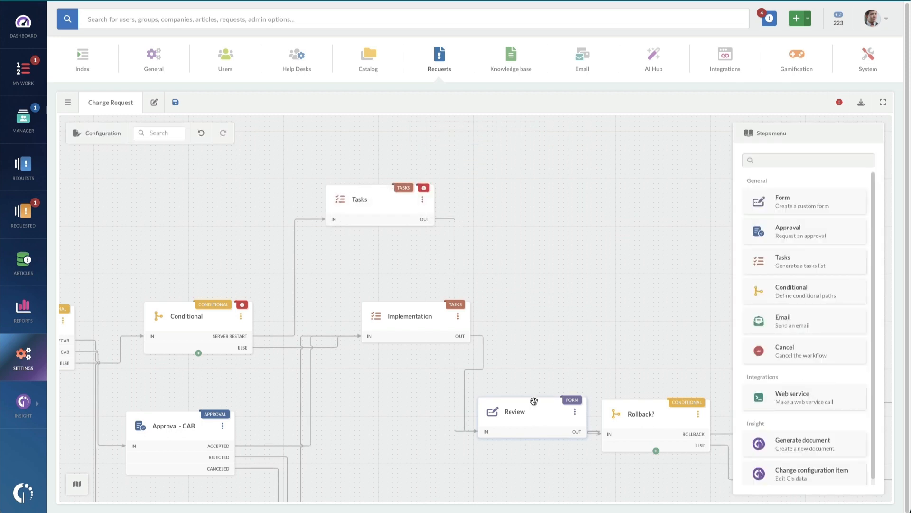
Open the Server Restart path's conditions and base its condition on the Start - Change Type variable
double_click(225, 318)
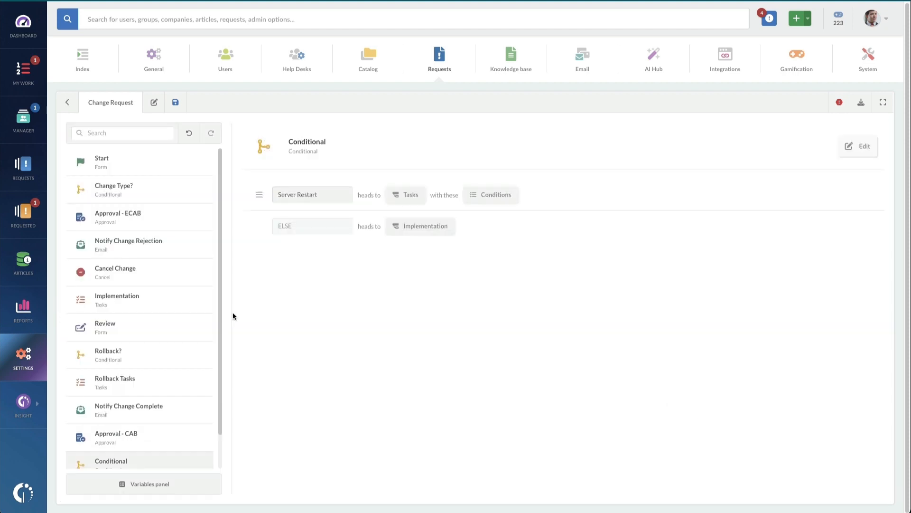
left_click(482, 197)
left_click(188, 258)
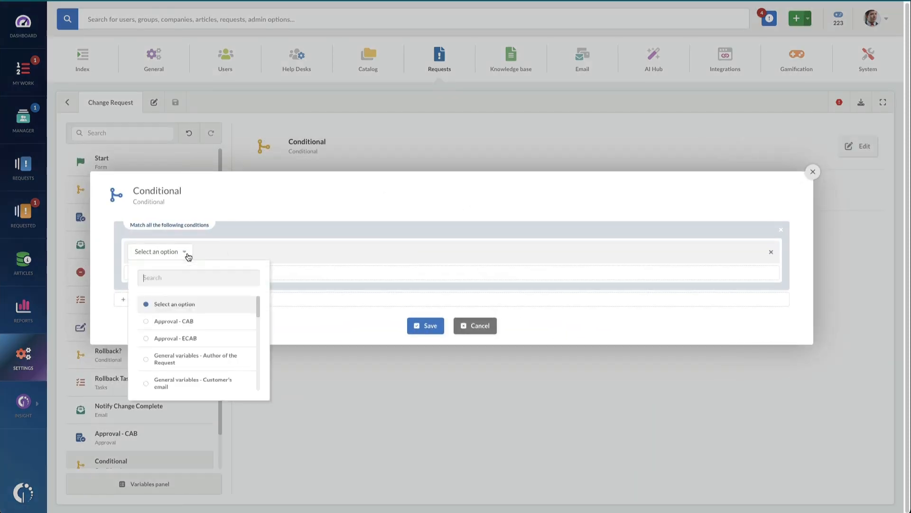
scroll(198, 348, "down", 3)
scroll(198, 348, "down", 5)
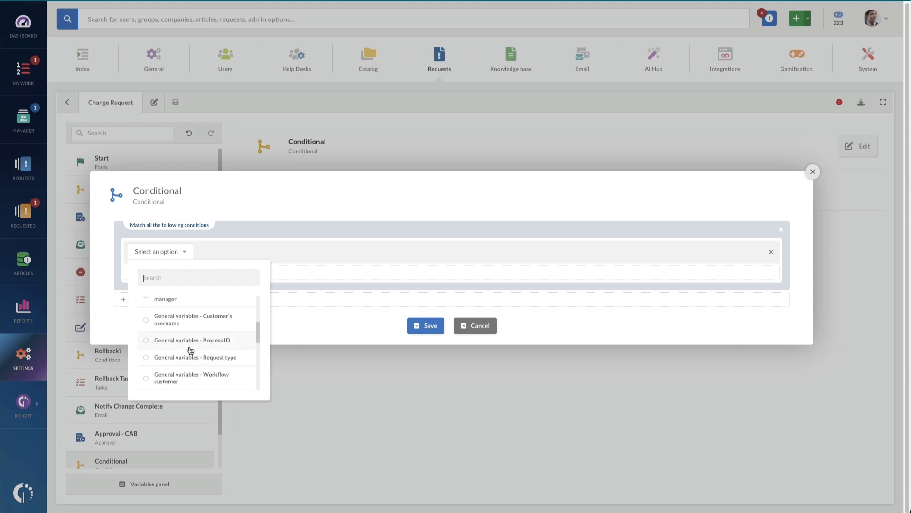
scroll(186, 359, "down", 1)
left_click(183, 362)
Set the condition to match Standard > Restarting a Microsoft Server, then save the condition and the workflow
left_click(275, 252)
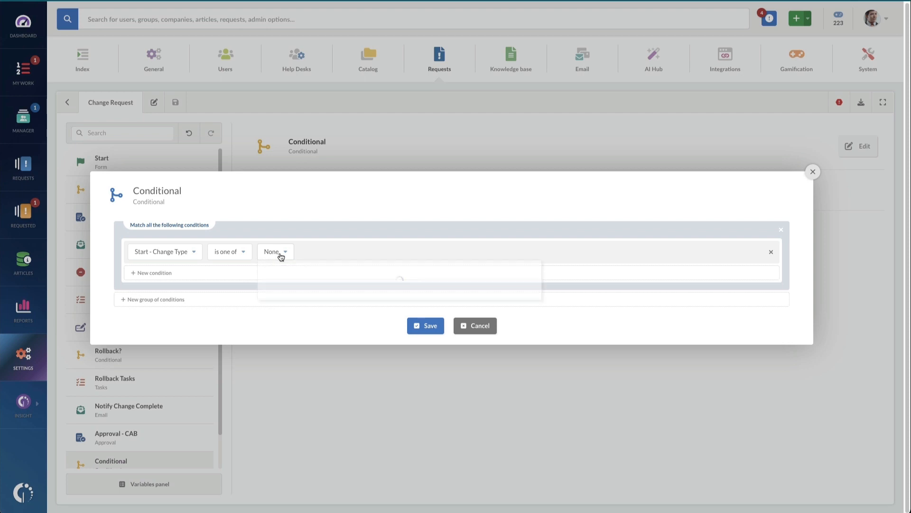
left_click(388, 338)
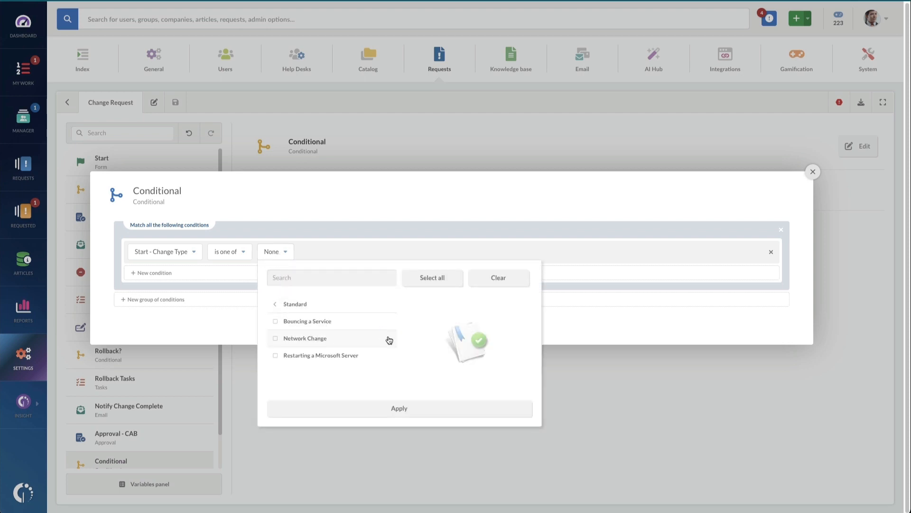
left_click(292, 357)
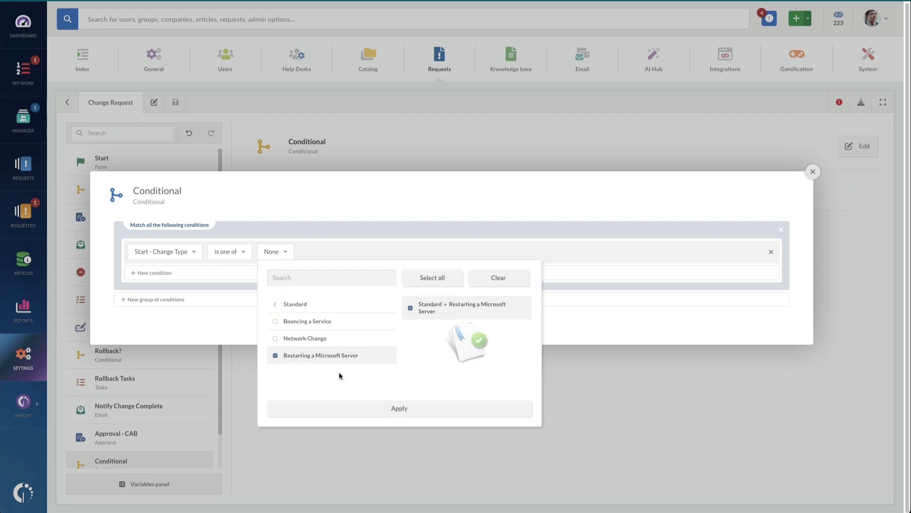
left_click(395, 408)
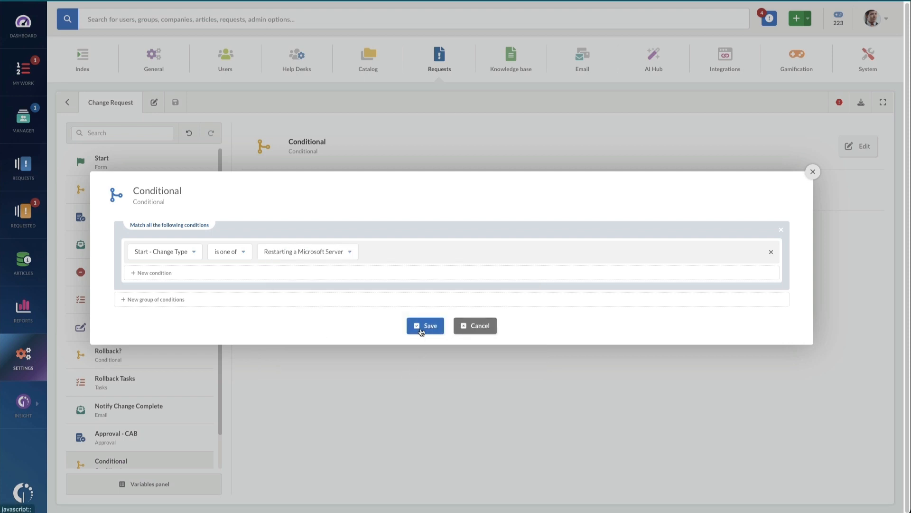
left_click(421, 326)
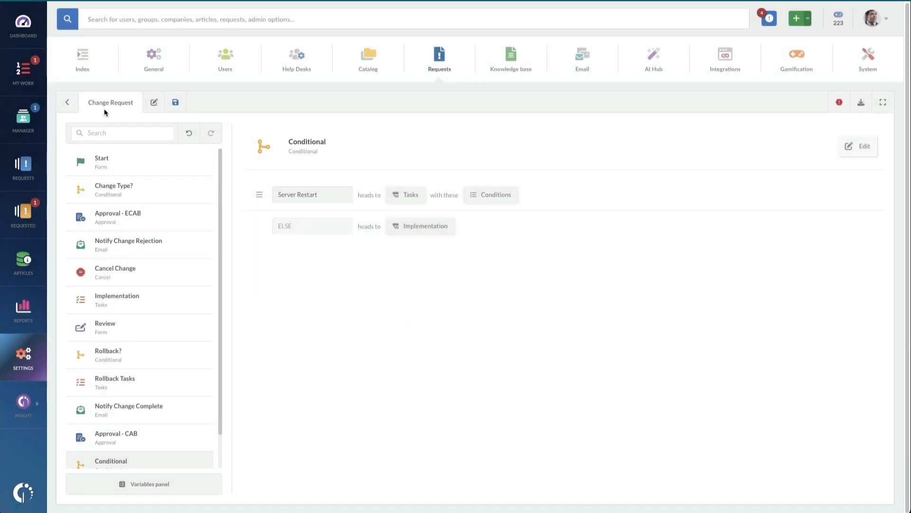
left_click(176, 104)
Reposition the new Tasks step slightly and move Implementation closer to the Conditional step
left_click(67, 102)
mouse_move(392, 220)
left_mouse_down()
mouse_move(441, 212)
mouse_move(406, 214)
left_mouse_up()
left_click_drag(411, 315, 378, 304)
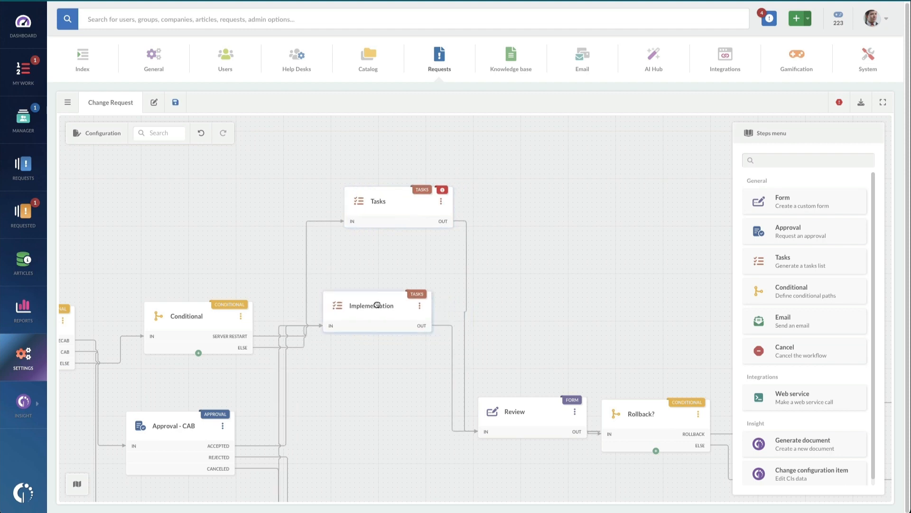
Add the predefined tasks "Get a temporary admin account" and "Login and shut down services (cleanly)" to the new Tasks step
double_click(407, 206)
left_click(291, 409)
type("Get a temporary admin account")
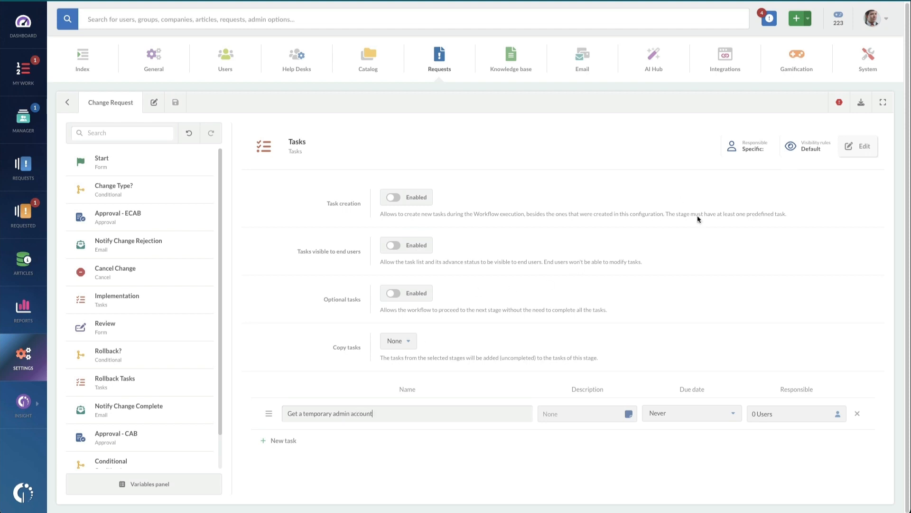
left_click(284, 440)
type("L")
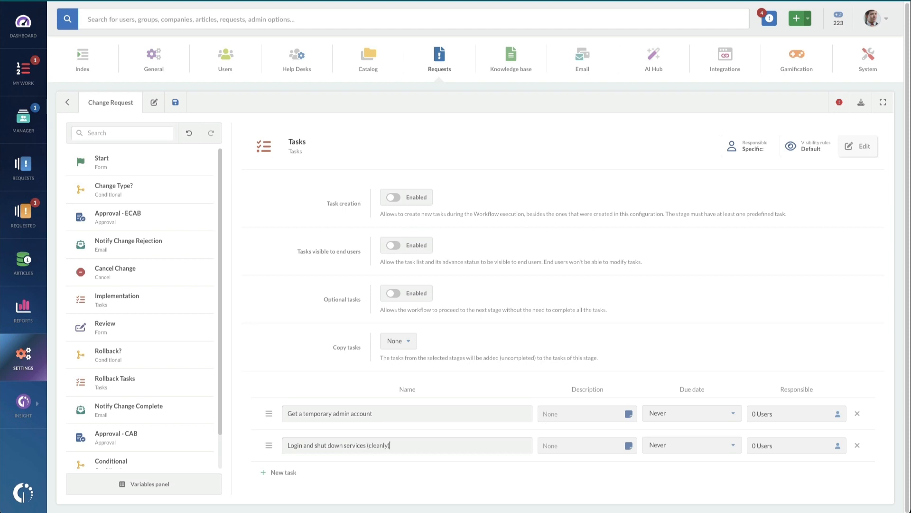
Add the predefined tasks "Perform the restart" and "Make sure all services are restored successfully", then return to the diagram
left_click(293, 470)
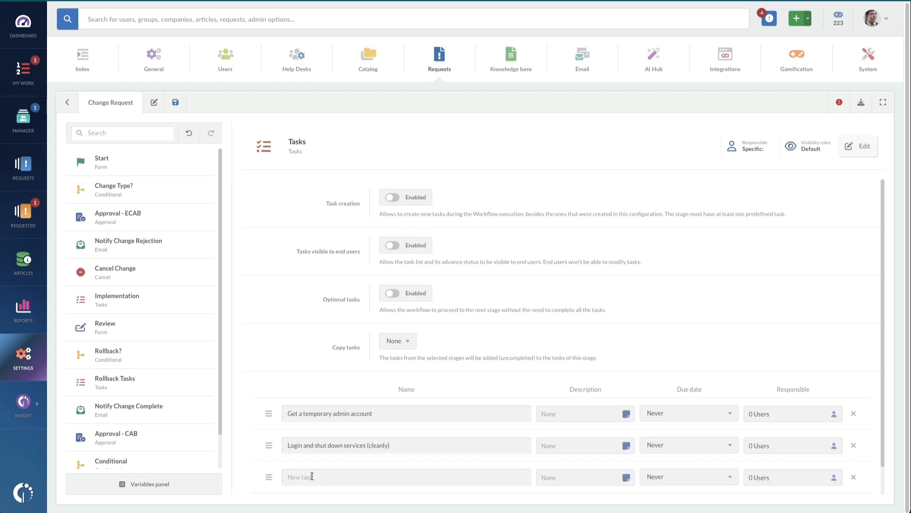
type("Perform the restart")
scroll(285, 480, "down", 1)
left_click(286, 479)
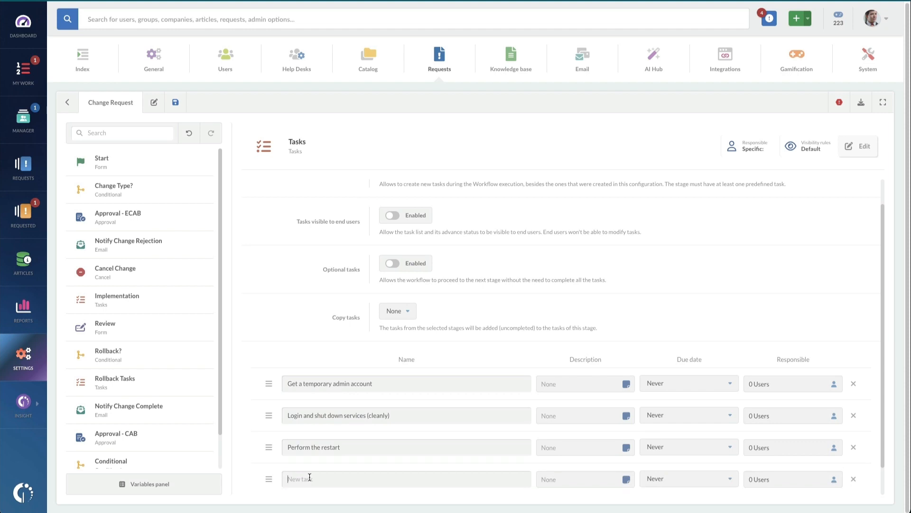
type("Make sure all services are restored successfully")
scroll(622, 296, "down", 1)
scroll(622, 297, "up", 2)
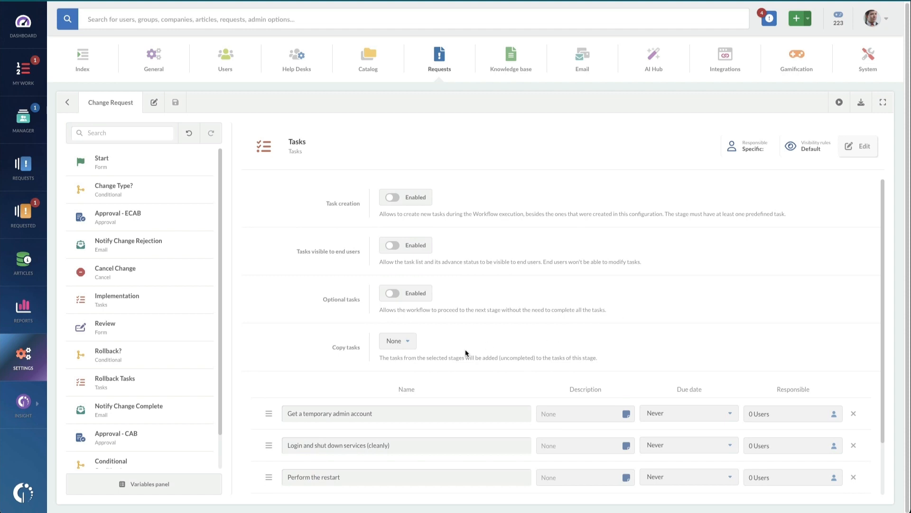
scroll(260, 354, "down", 1)
scroll(279, 326, "up", 1)
left_click(68, 104)
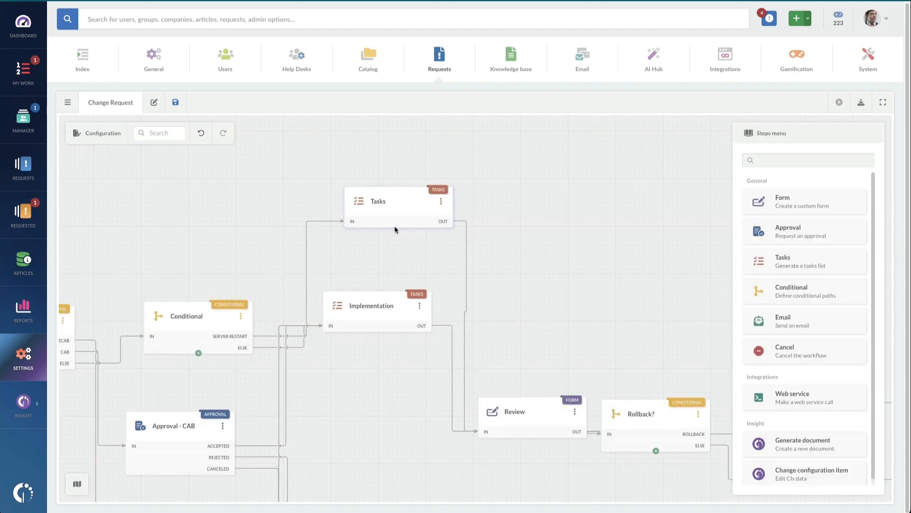
Align the new Tasks step directly above Implementation and rename it Tasks for Server Restart
left_click_drag(396, 209, 378, 206)
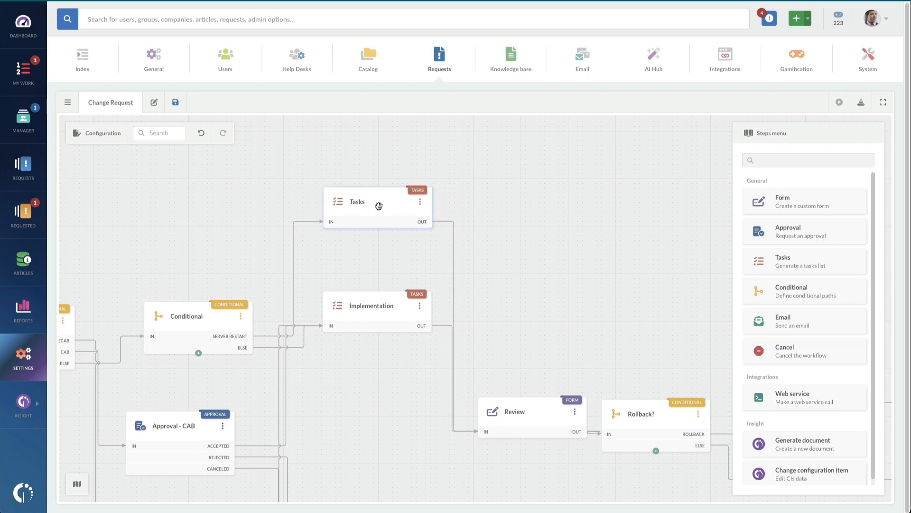
double_click(378, 205)
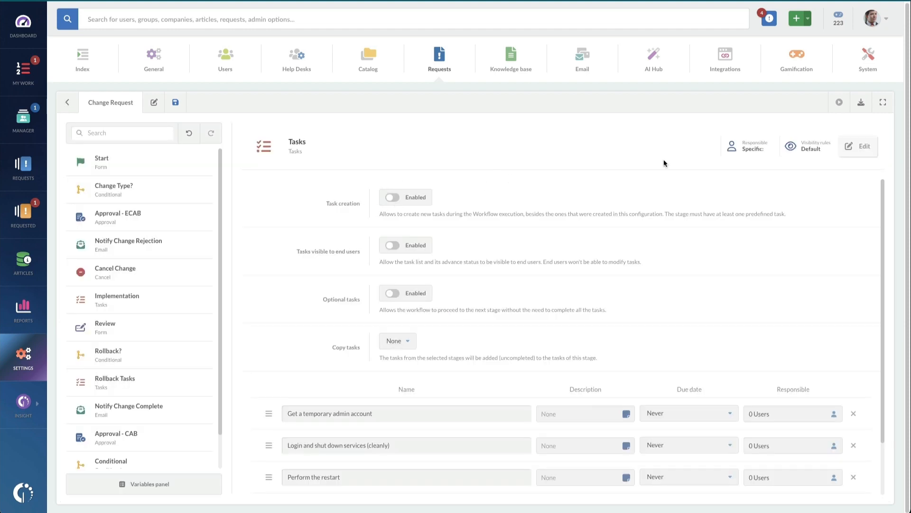
left_click(854, 150)
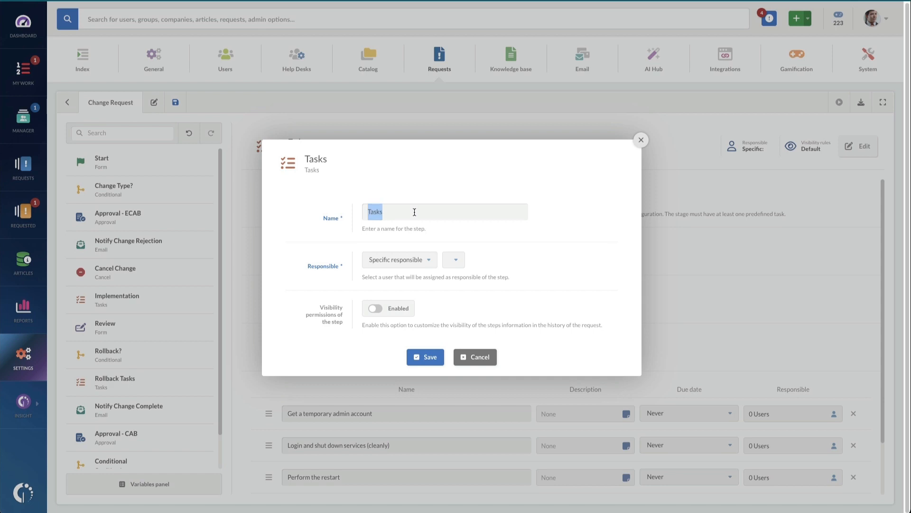
type("Ta")
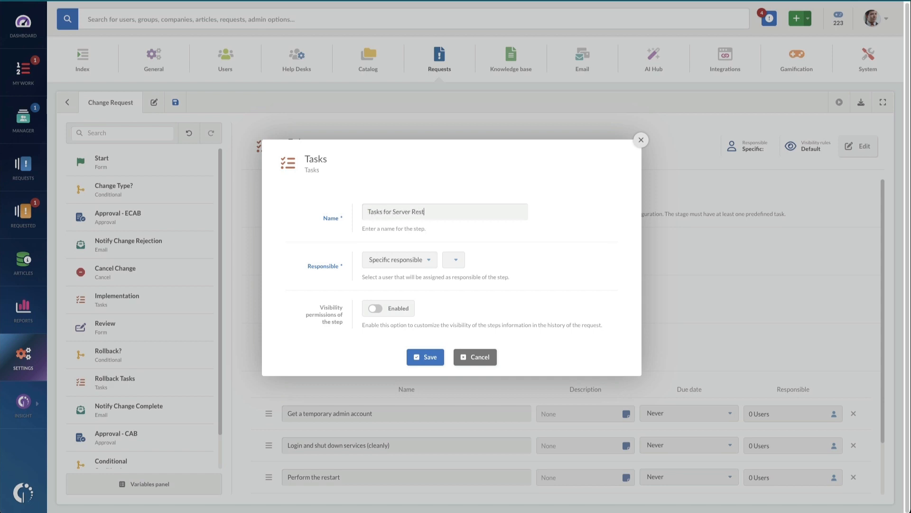
left_click(428, 358)
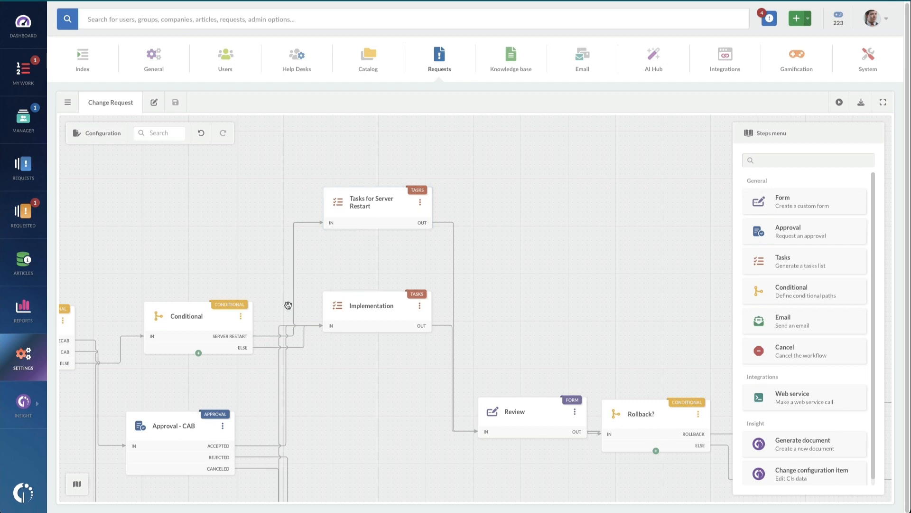
Insert a Web service step on the Server Restart path before Tasks for Server Restart, placing it above the Conditional
left_click(293, 285)
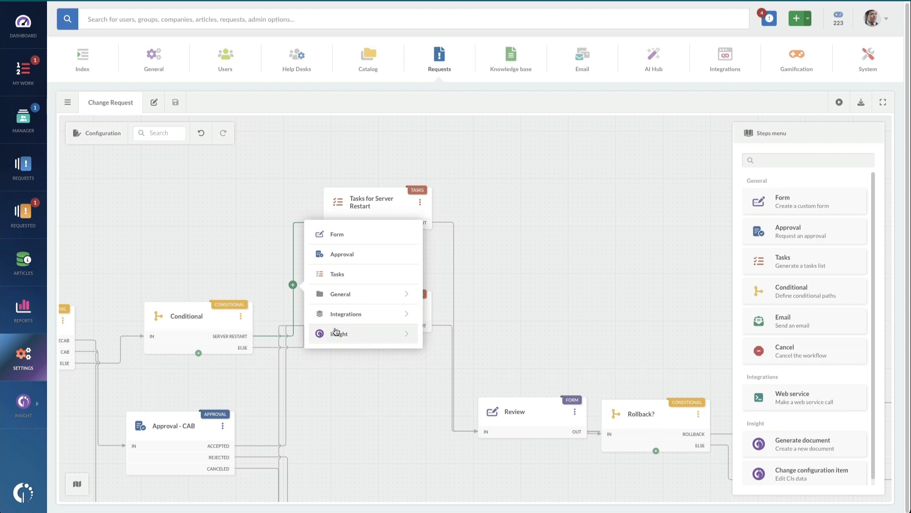
left_click(342, 315)
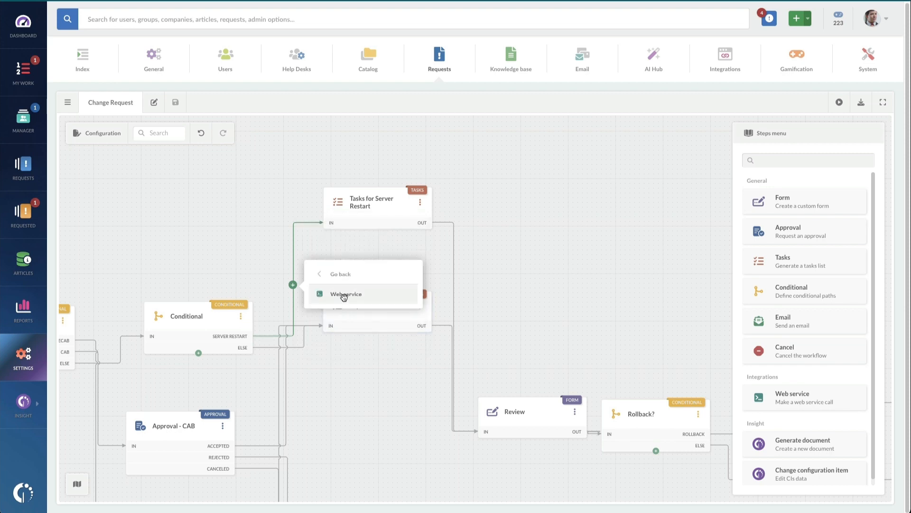
left_click(346, 294)
left_click_drag(344, 271, 227, 198)
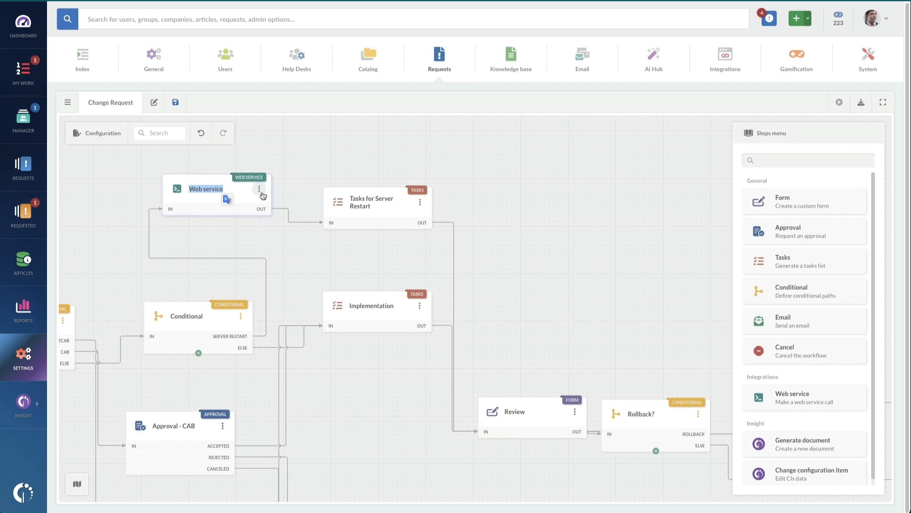
Delete the Web service step from the Server Restart path
left_click(419, 202)
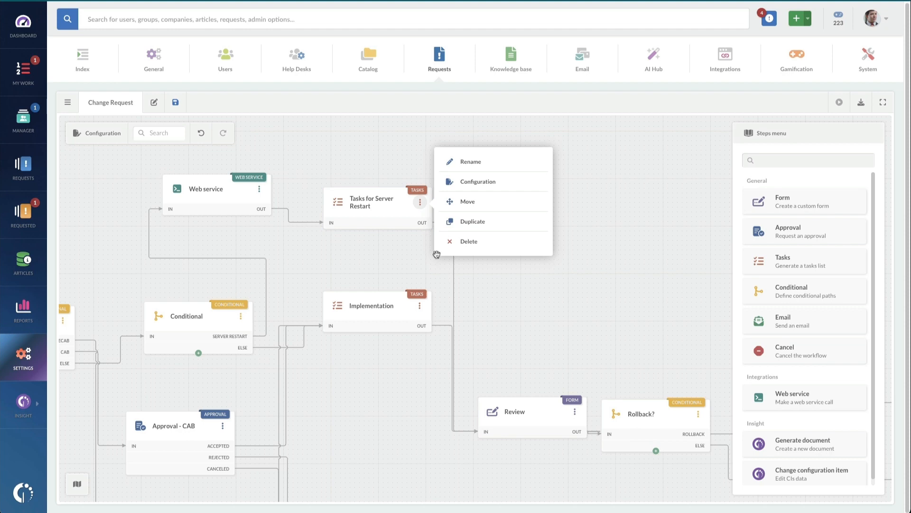
left_click(399, 270)
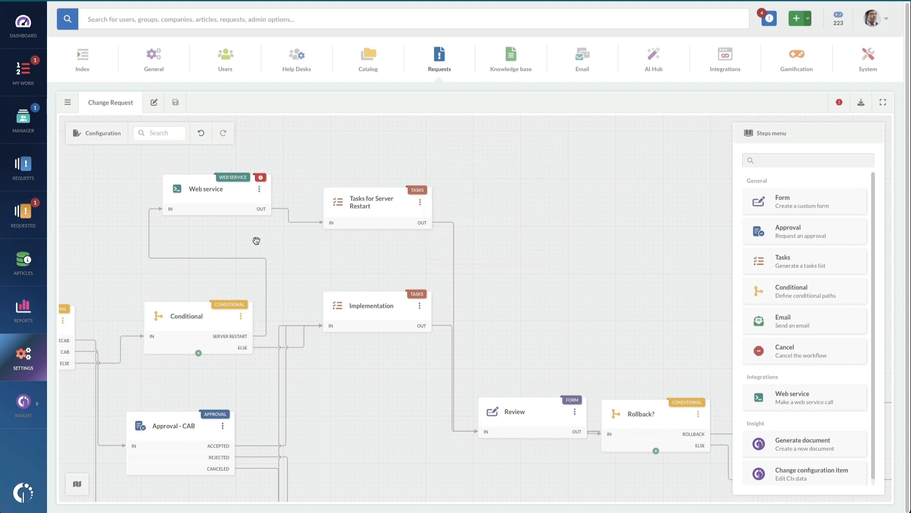
left_click(259, 189)
left_click(283, 234)
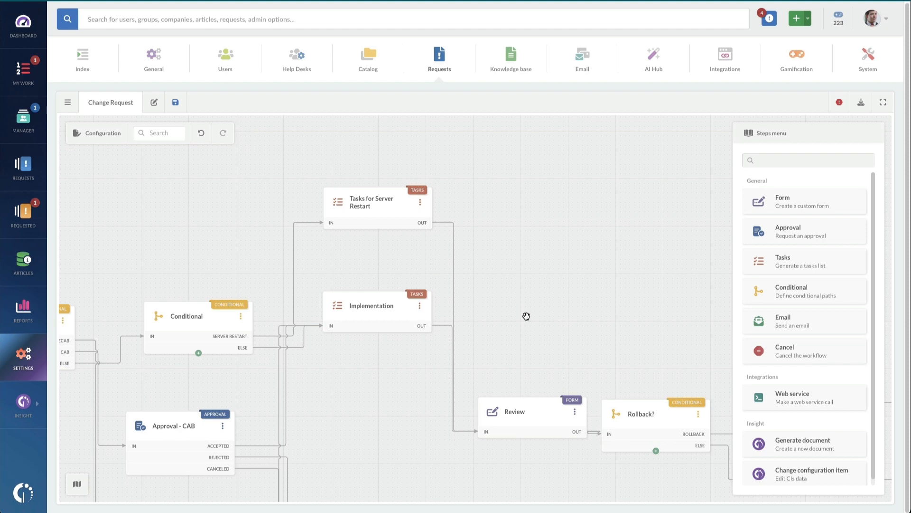
Examine the Review form and the options of its Result list, leaving them as they are, and return to the diagram
left_click_drag(561, 322, 340, 199)
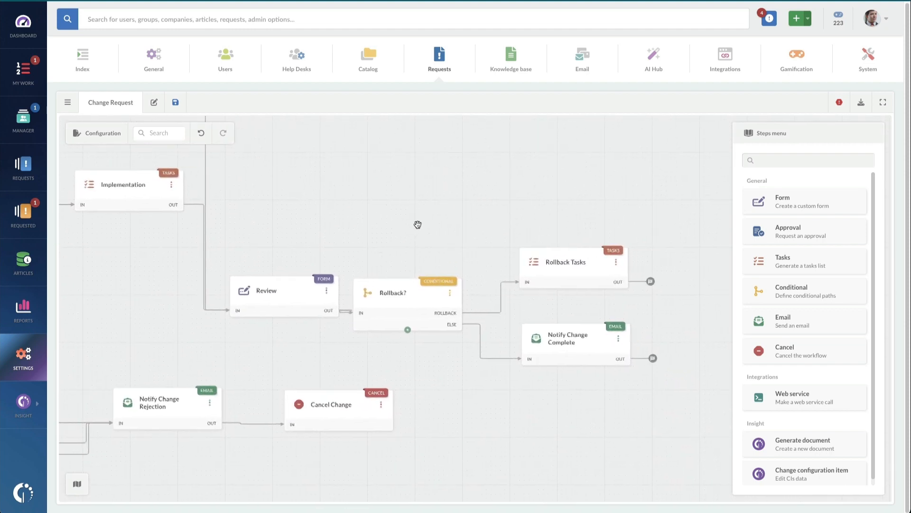
double_click(302, 313)
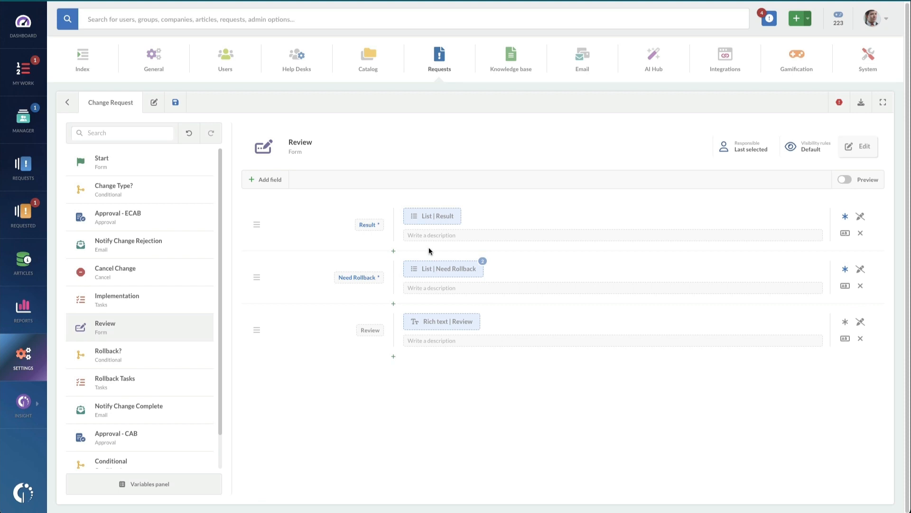
left_click(439, 218)
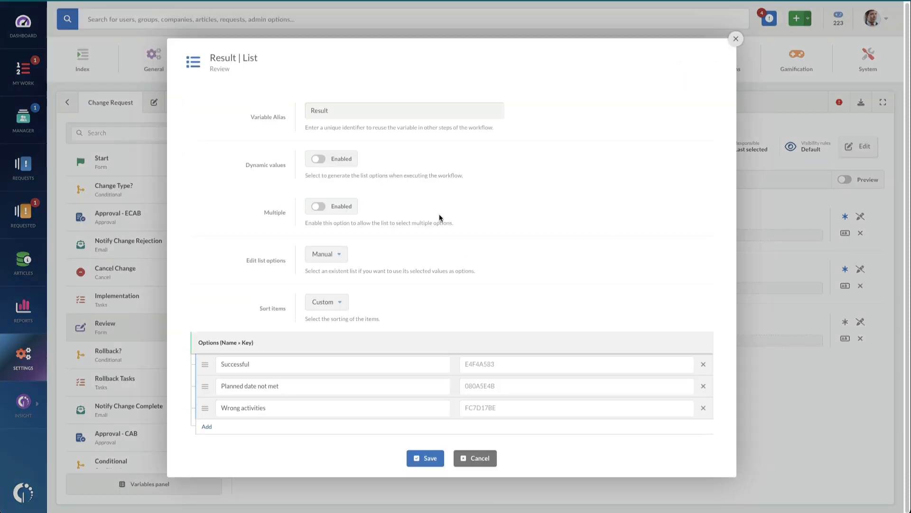
left_click_drag(231, 364, 320, 382)
left_click(319, 382)
left_click(474, 455)
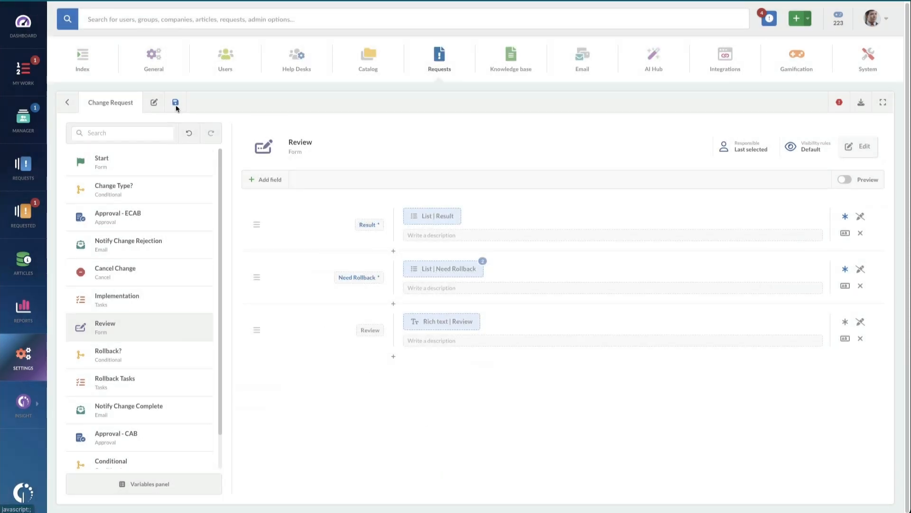
left_click(68, 110)
Shift Rollback?, Rollback Tasks and Notify Change Complete slightly to the right, away from the Review step
left_click_drag(417, 246, 336, 201)
left_click_drag(342, 279, 374, 269)
left_click_drag(508, 244, 523, 243)
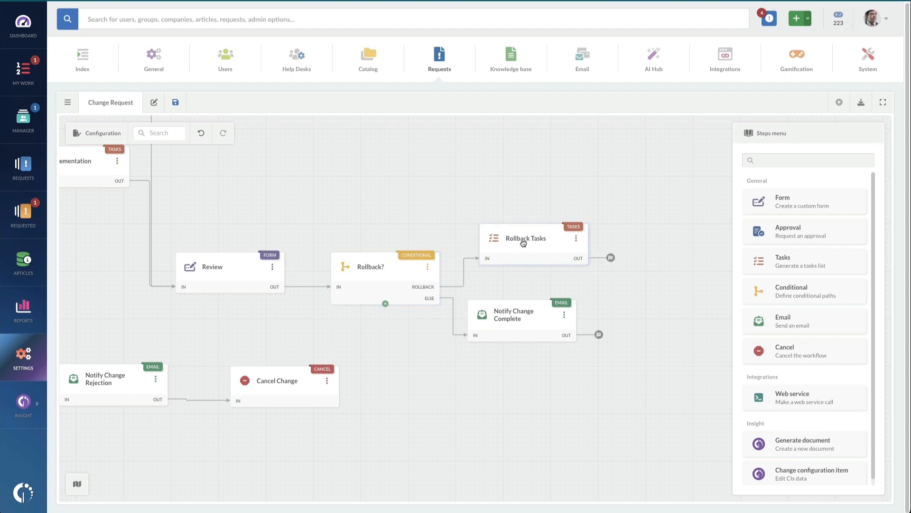
left_click_drag(506, 321, 536, 323)
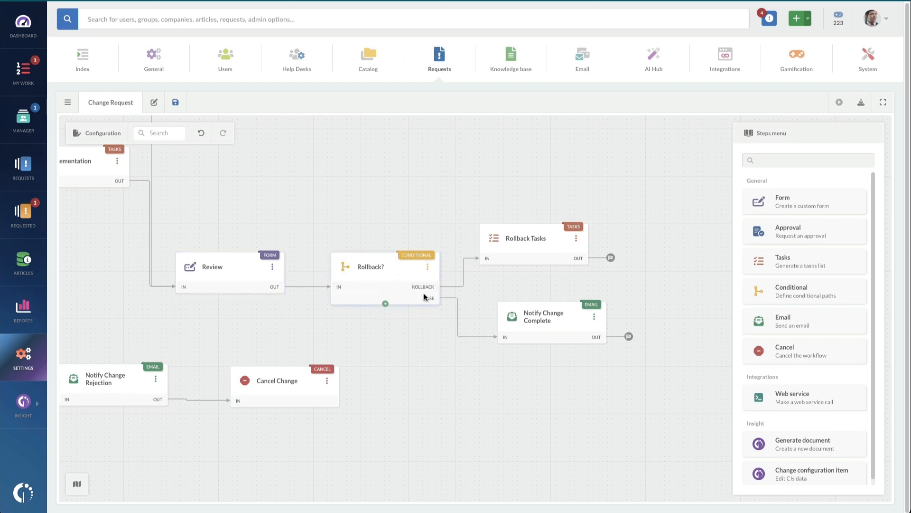
Check the settings and predefined task of the Rollback Tasks step, then return to the diagram
left_click(528, 240)
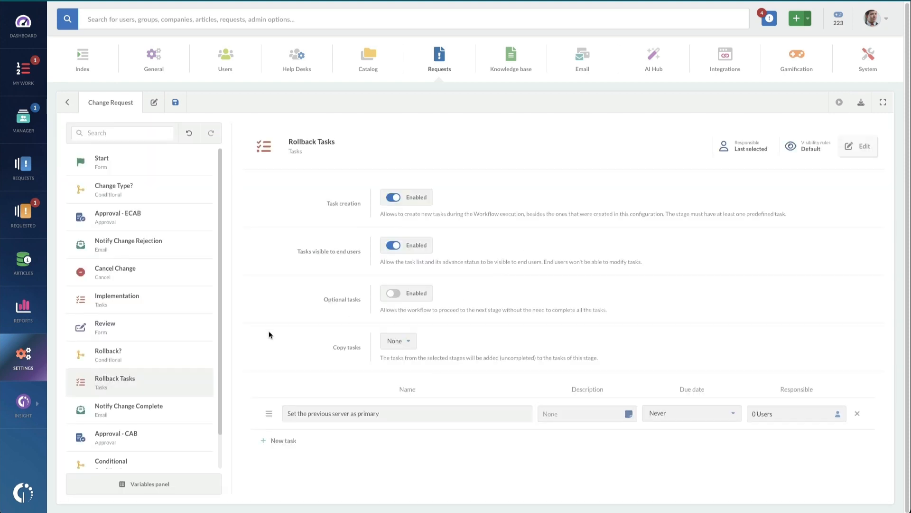
left_click_drag(405, 414, 271, 411)
left_click(284, 346)
left_click(67, 102)
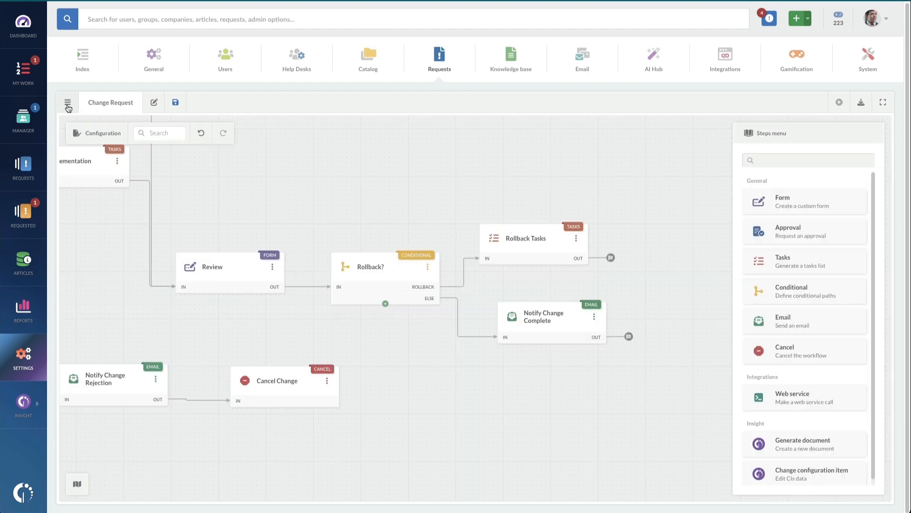
Check the recipients, subject and body of the Notify Change Complete email, then return to the diagram and view the whole workflow
left_click(539, 313)
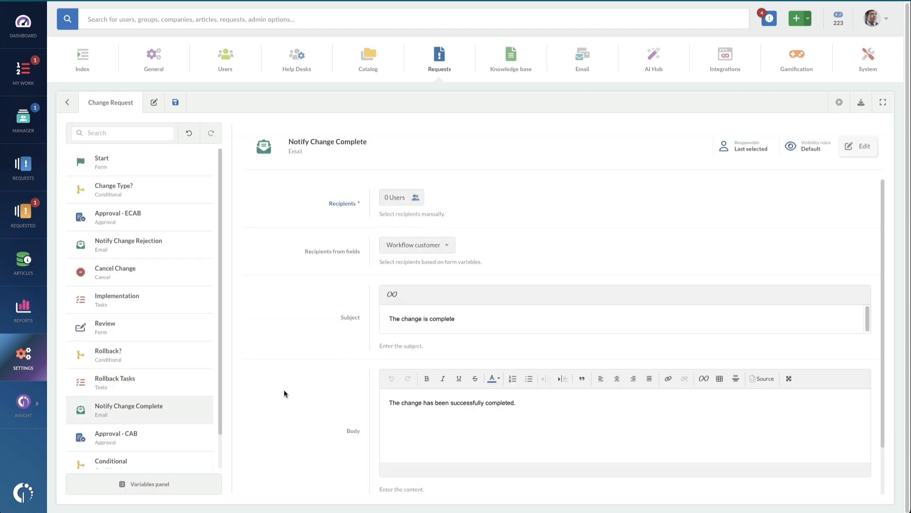
scroll(284, 389, "down", 1)
scroll(284, 389, "up", 2)
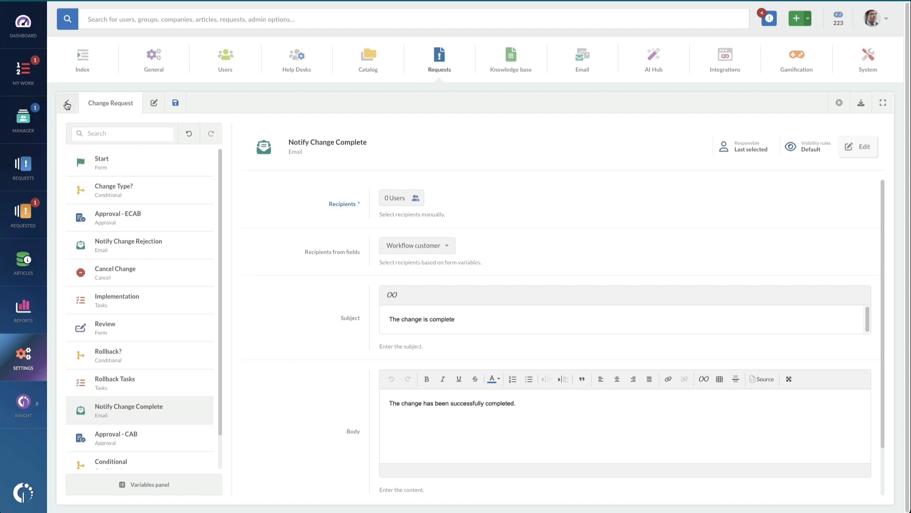
left_click(67, 103)
scroll(448, 413, "left", 5)
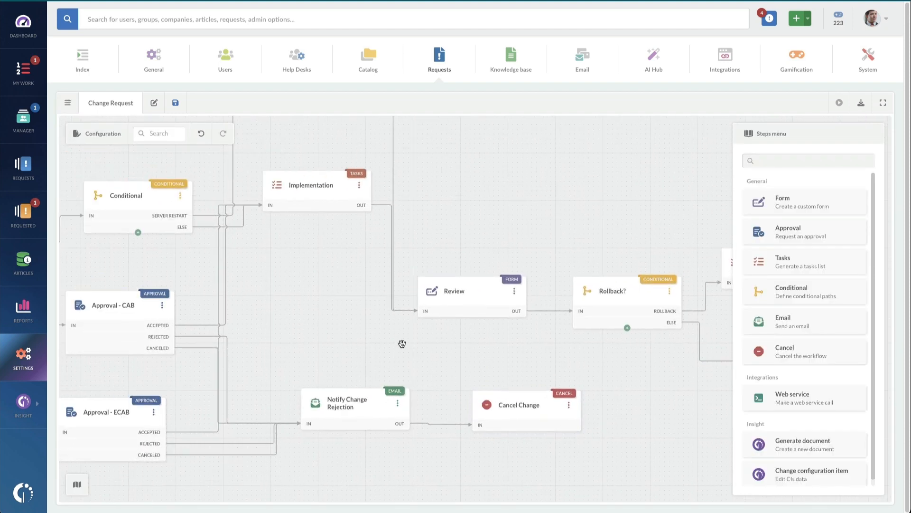
scroll(399, 343, "down", 3)
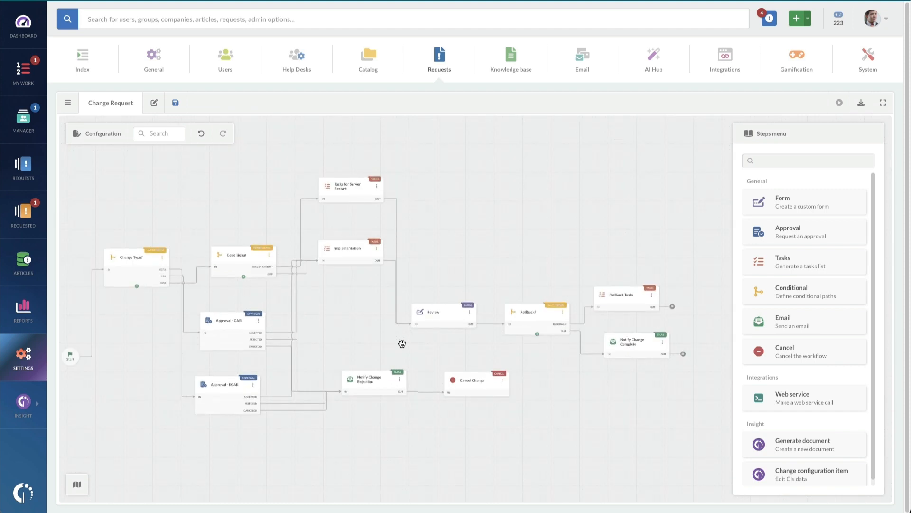